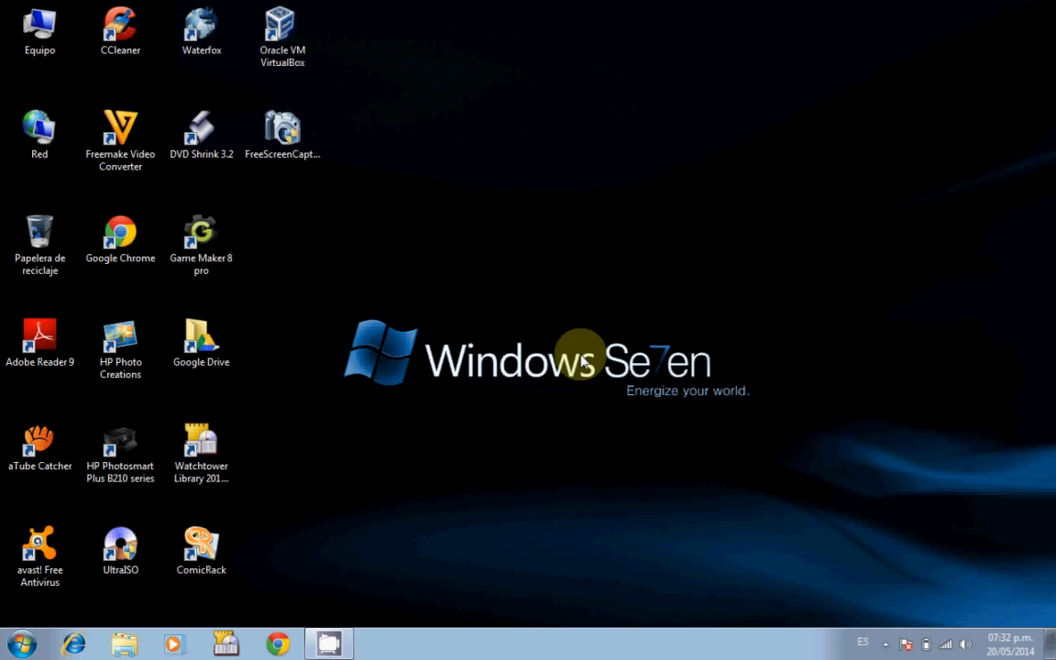
# Launch Microsoft Word 2010 from the Windows 7 Start menu to get a blank Documento1.
pyautogui.click(26, 647)
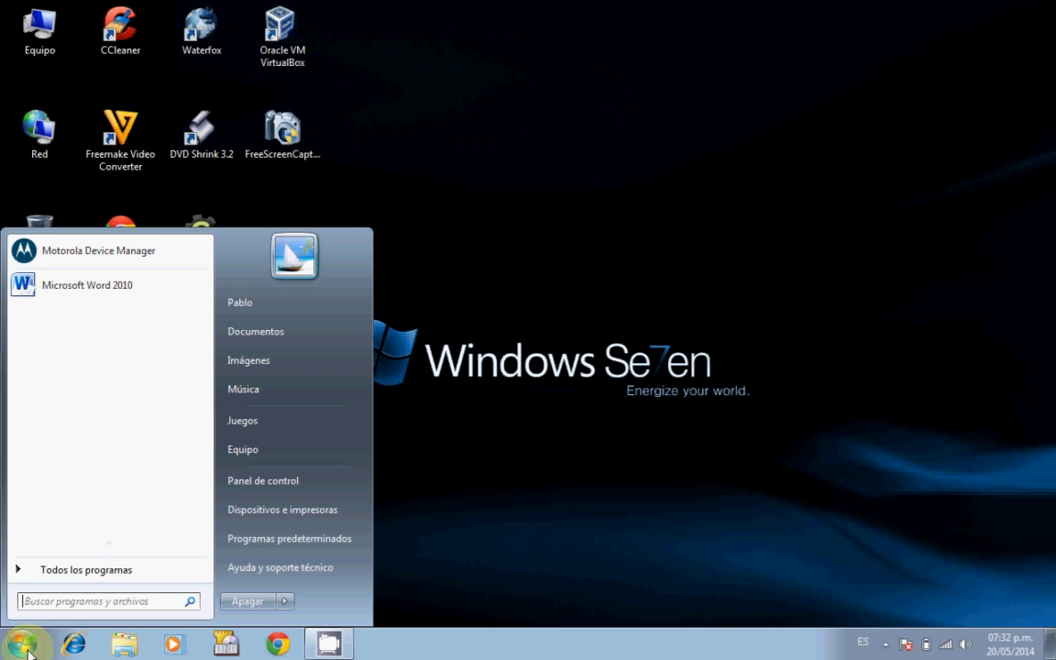
pyautogui.click(76, 290)
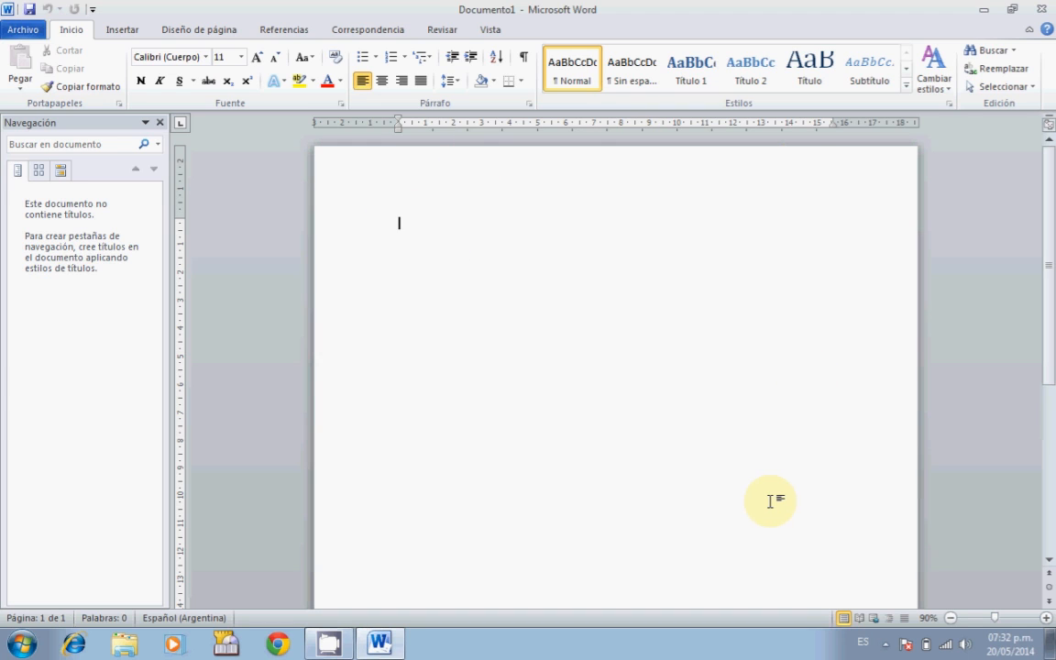
# Open the Insertar tabla dialog from the Tabla menu on the Insertar tab.
pyautogui.click(120, 30)
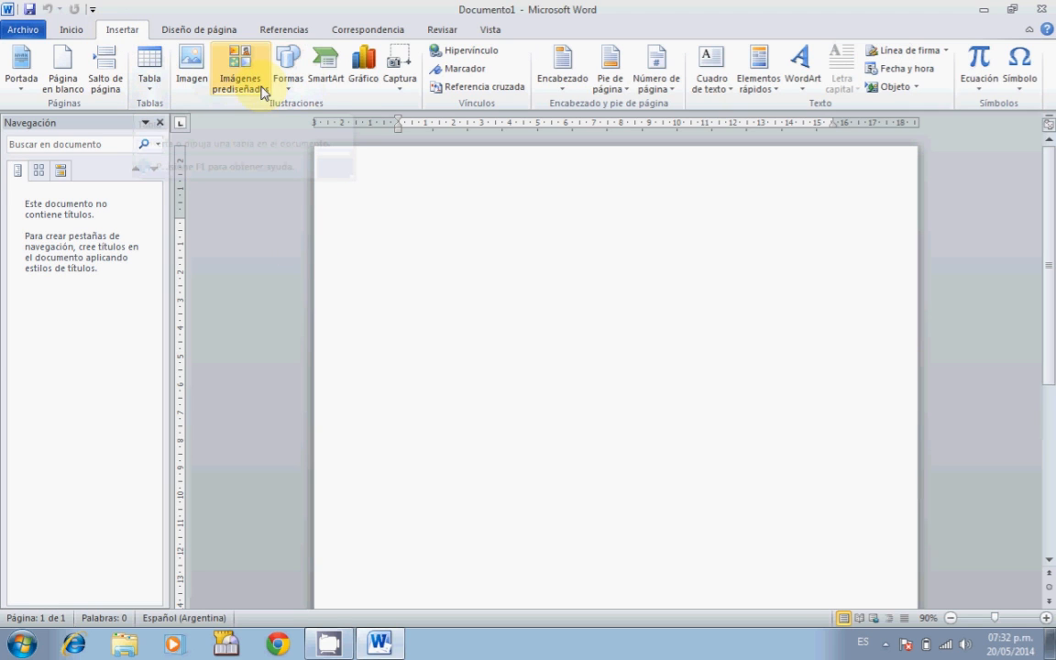
pyautogui.click(152, 96)
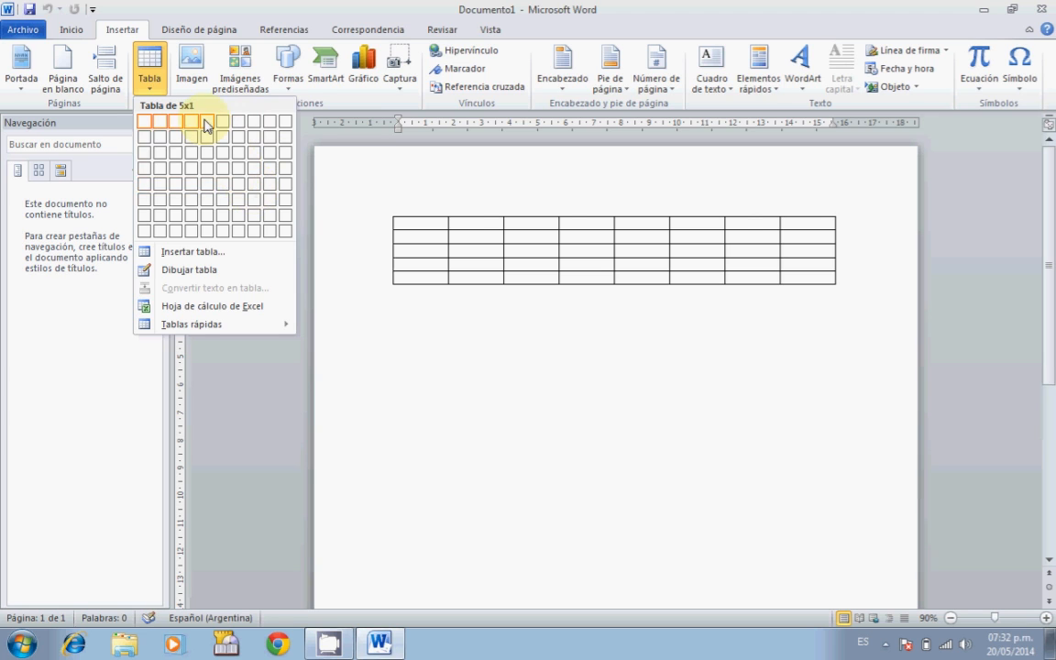
pyautogui.click(168, 260)
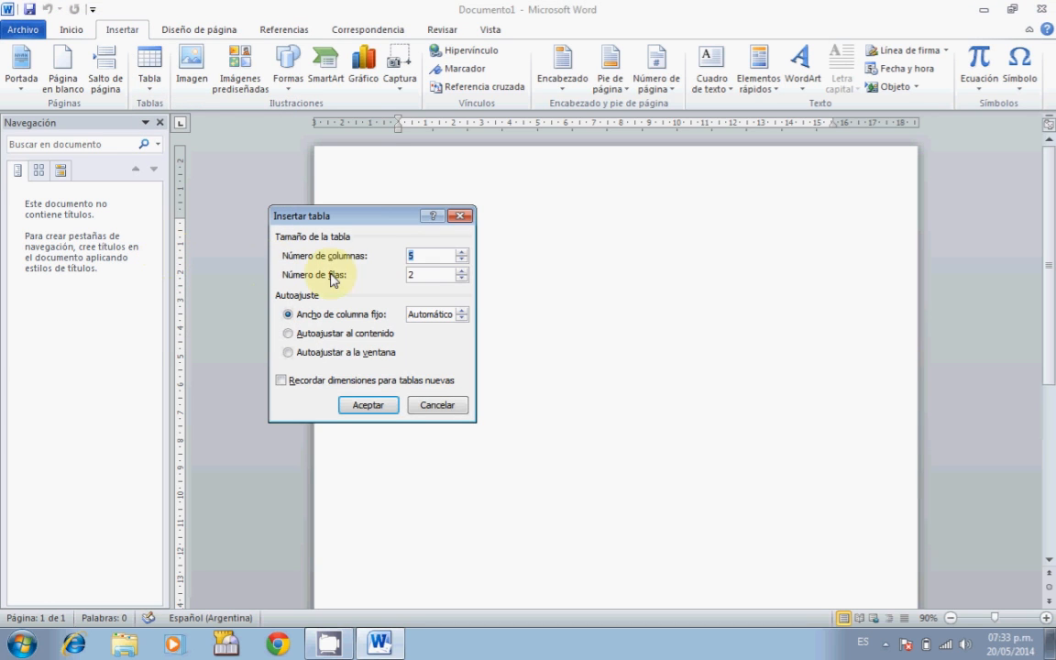
# Insert a table with 5 columns and 2 rows through the Insertar tabla dialog.
pyautogui.moveTo(385, 216); pyautogui.dragTo(363, 183)
pyautogui.click(394, 220)
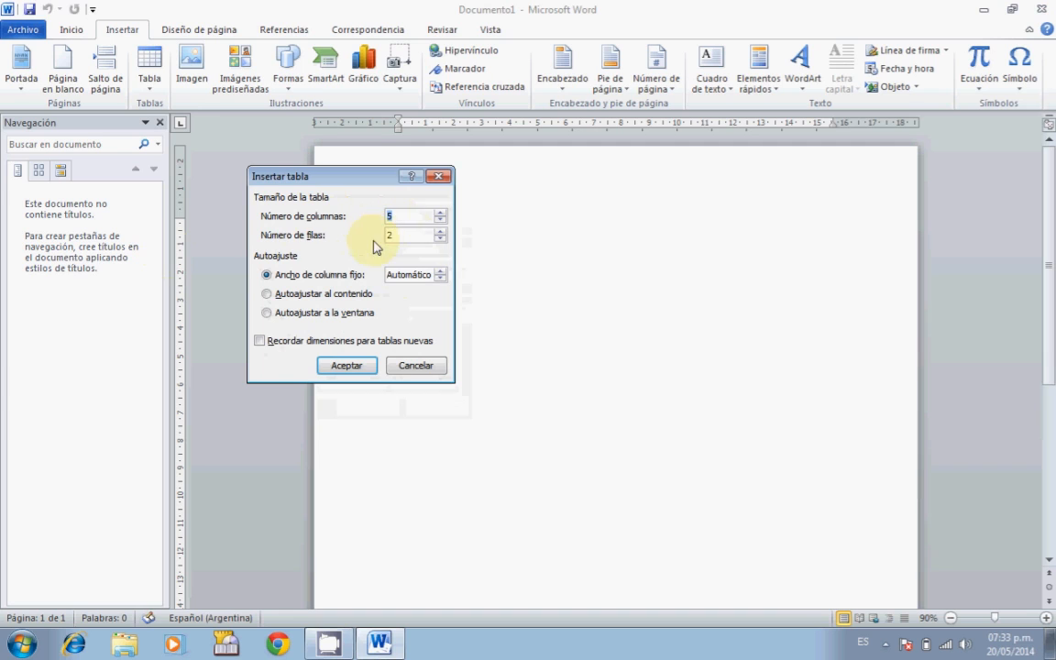
pyautogui.click(440, 212)
pyautogui.click(440, 213)
pyautogui.click(440, 213)
pyautogui.click(440, 213)
pyautogui.click(441, 220)
pyautogui.click(441, 220)
pyautogui.click(441, 220)
pyautogui.click(441, 220)
pyautogui.click(442, 221)
pyautogui.click(442, 221)
pyautogui.click(442, 221)
pyautogui.click(442, 221)
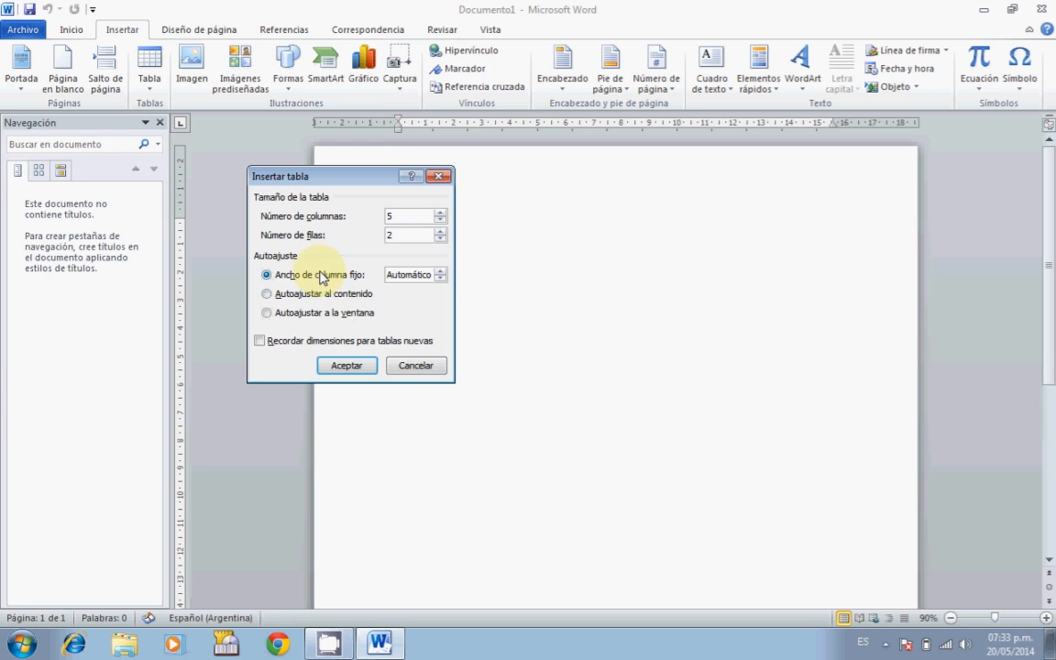
pyautogui.click(350, 368)
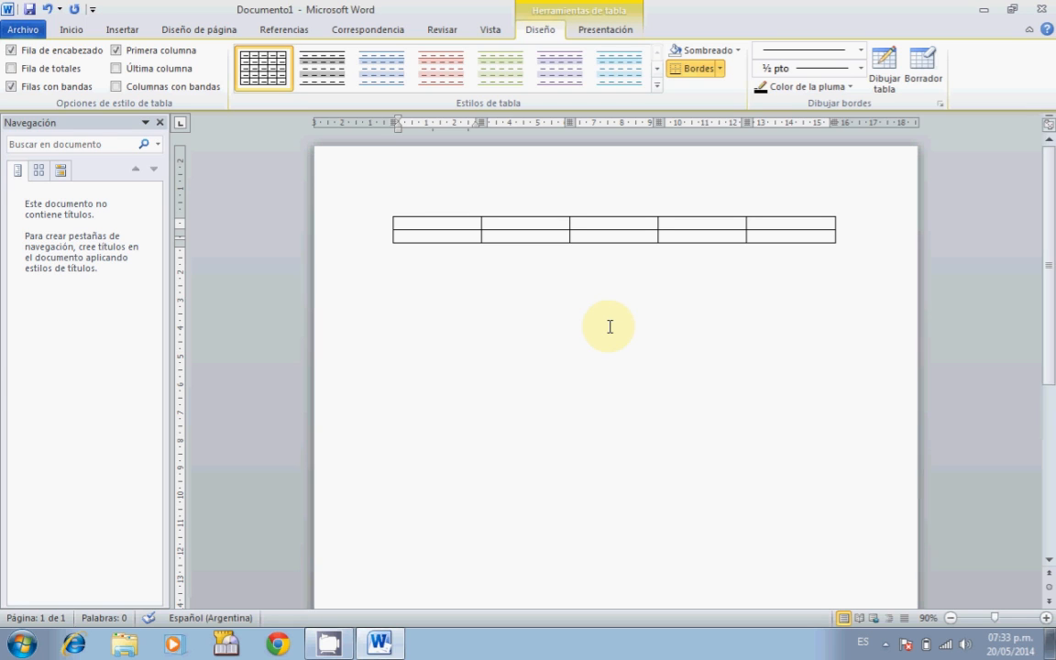
# Type the headers Nombre, Edad, Domicilio, Sexo and Nacionalidad in the first row.
pyautogui.write('Nombre')
pyautogui.press('Tab')
pyautogui.write('Edad')
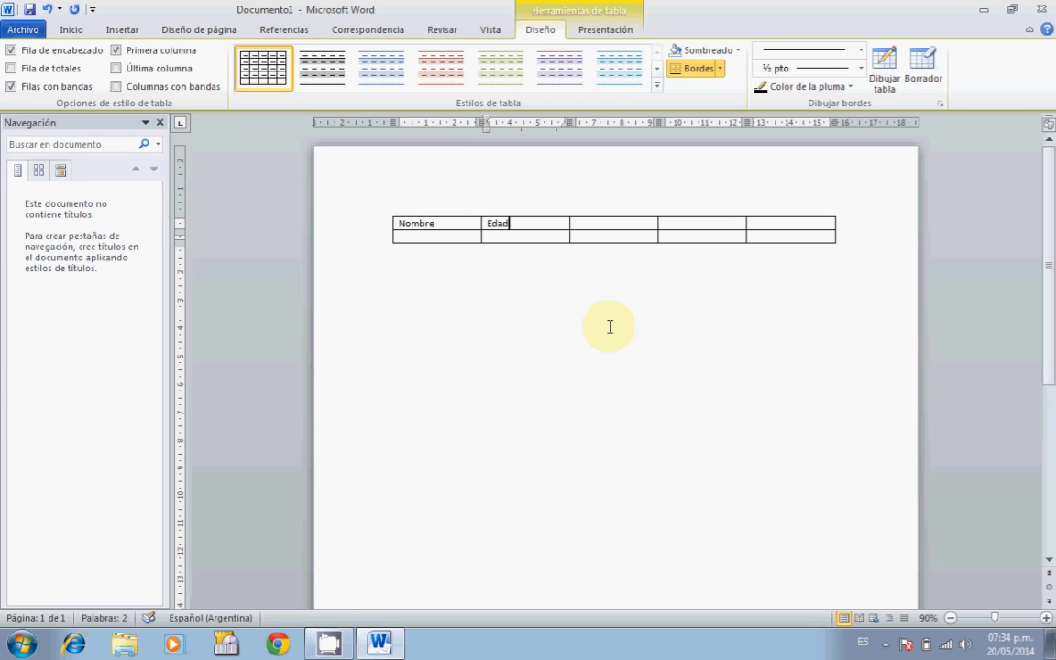
pyautogui.press('Tab')
pyautogui.write('Dom')
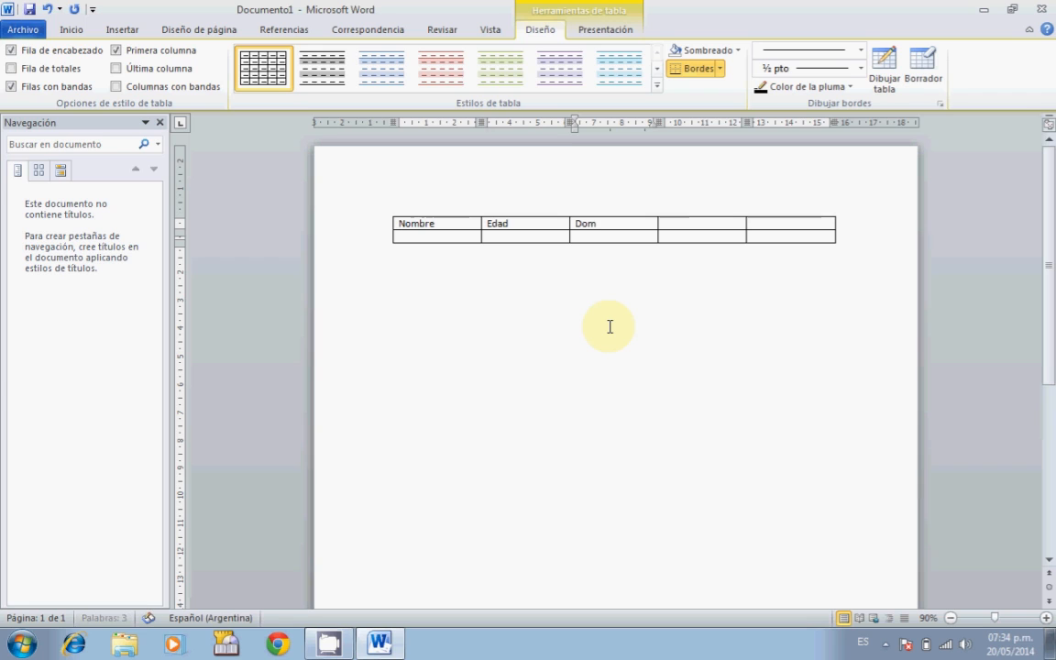
pyautogui.write('icilio')
pyautogui.press('Tab')
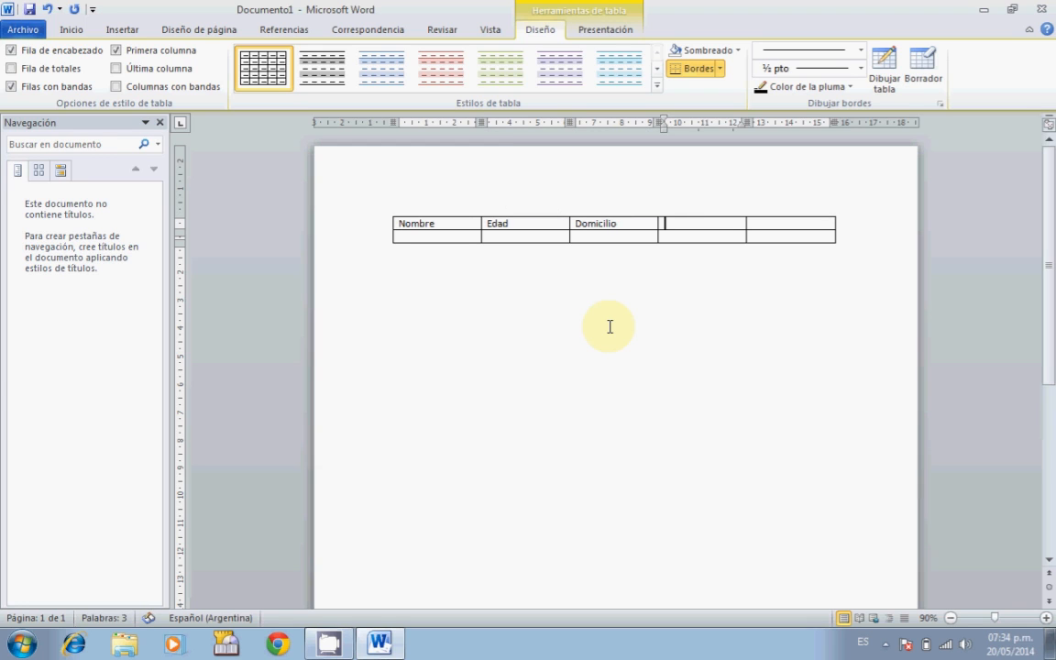
pyautogui.write('Sexo')
pyautogui.press('Tab')
pyautogui.write('Naci')
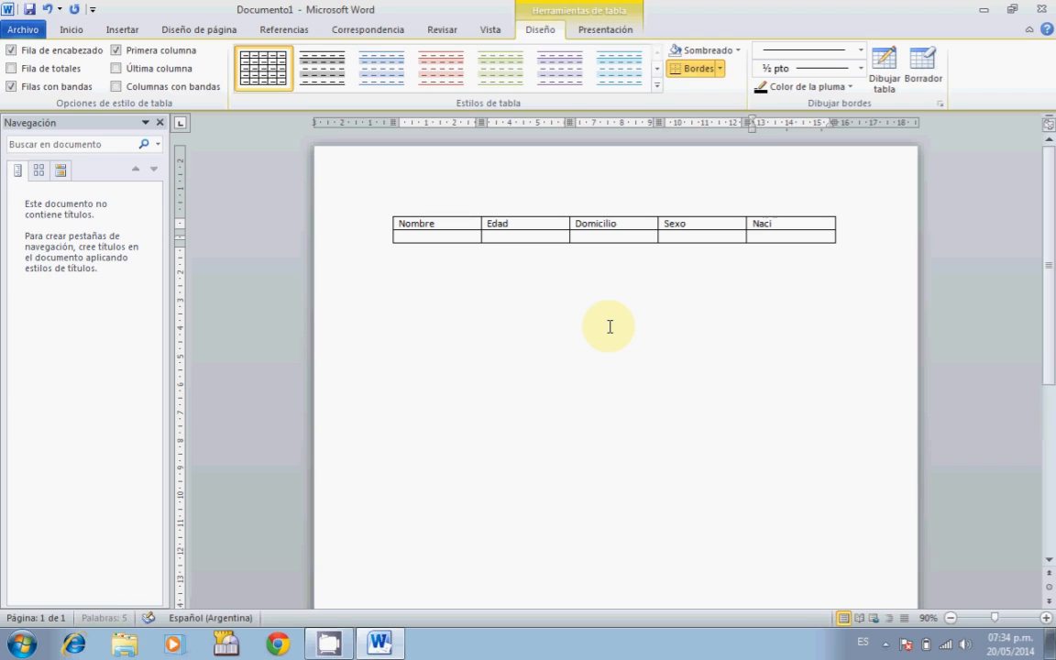
pyautogui.write('onalidad')
# Fill the second row with a person's name, age 31, an address, masculino, argentino, adding a third row.
pyautogui.press('Tab')
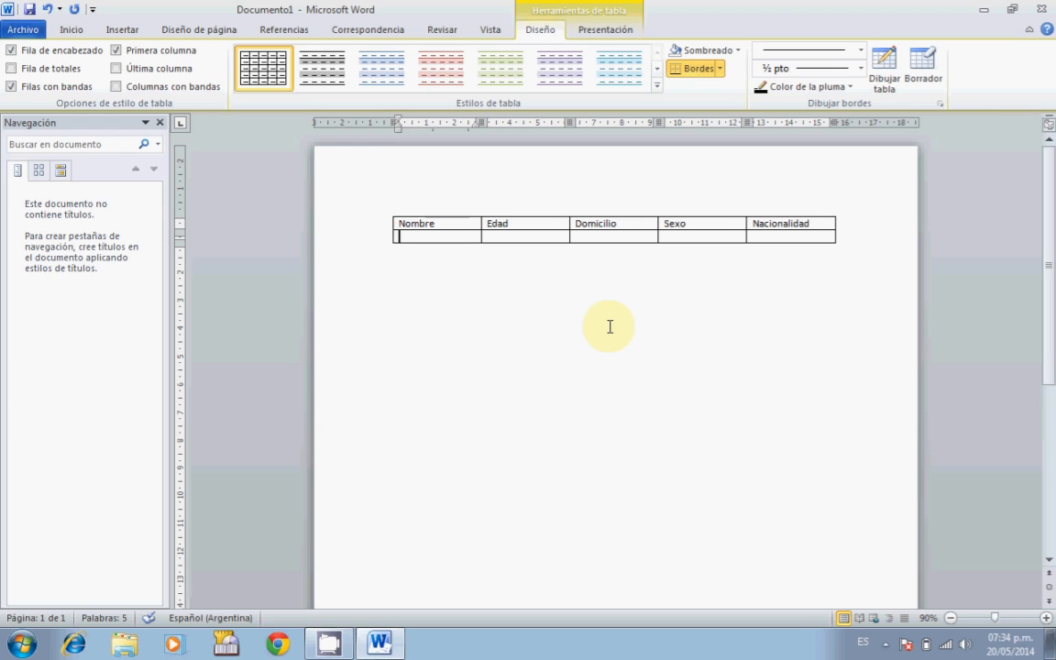
pyautogui.write('Pablo')
pyautogui.press('Tab')
pyautogui.write('31')
pyautogui.press('Tab')
pyautogui.press('Tab')
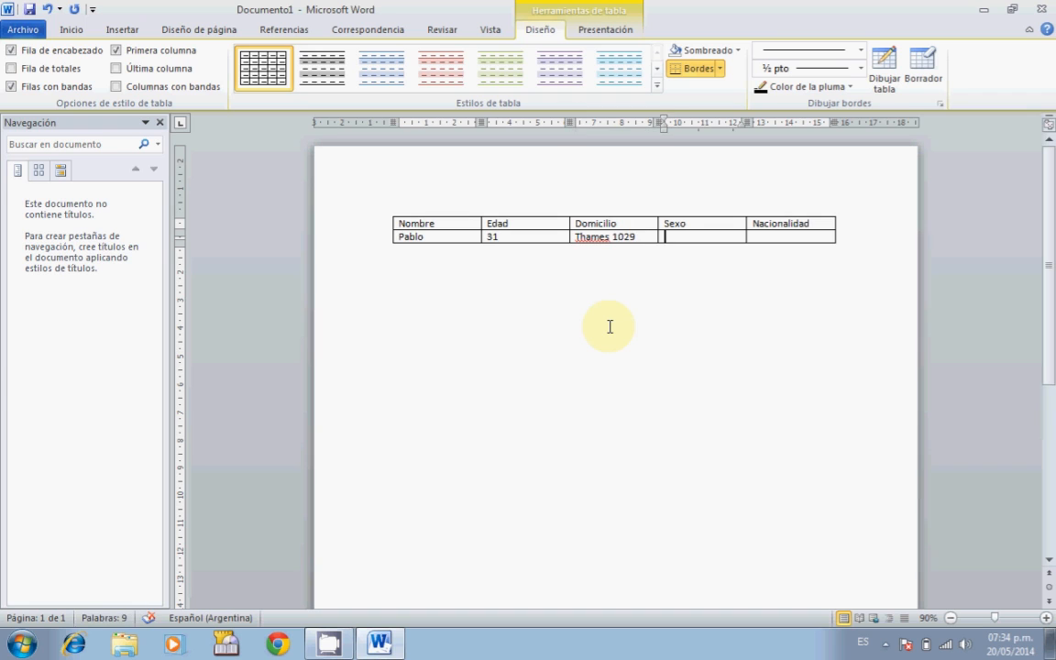
pyautogui.write('masculino')
pyautogui.press('Tab')
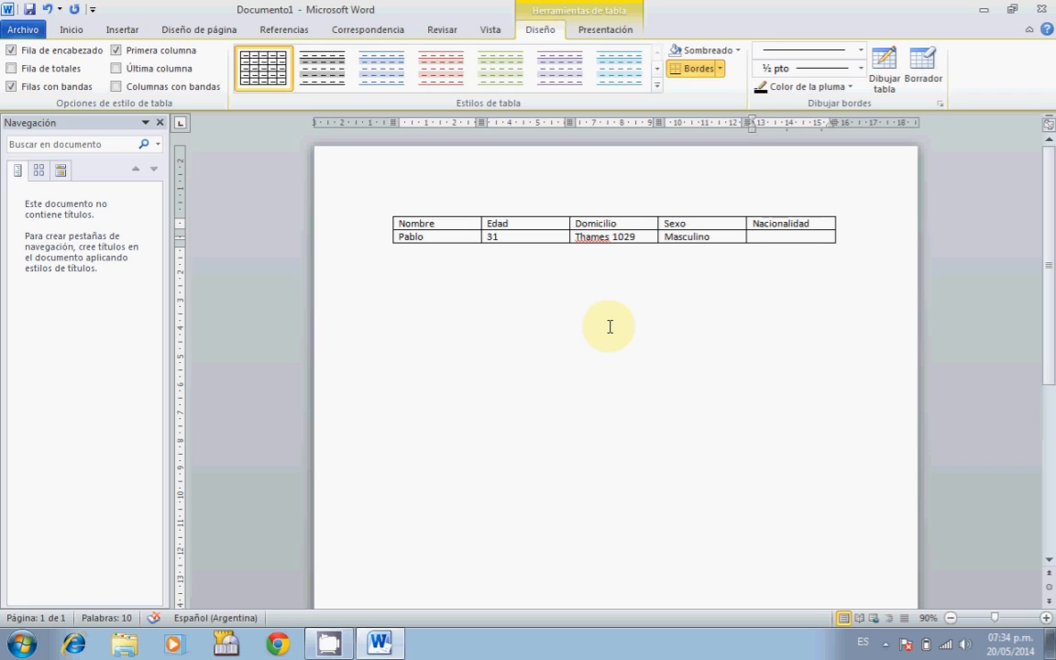
pyautogui.write('argentino')
pyautogui.press('Tab')
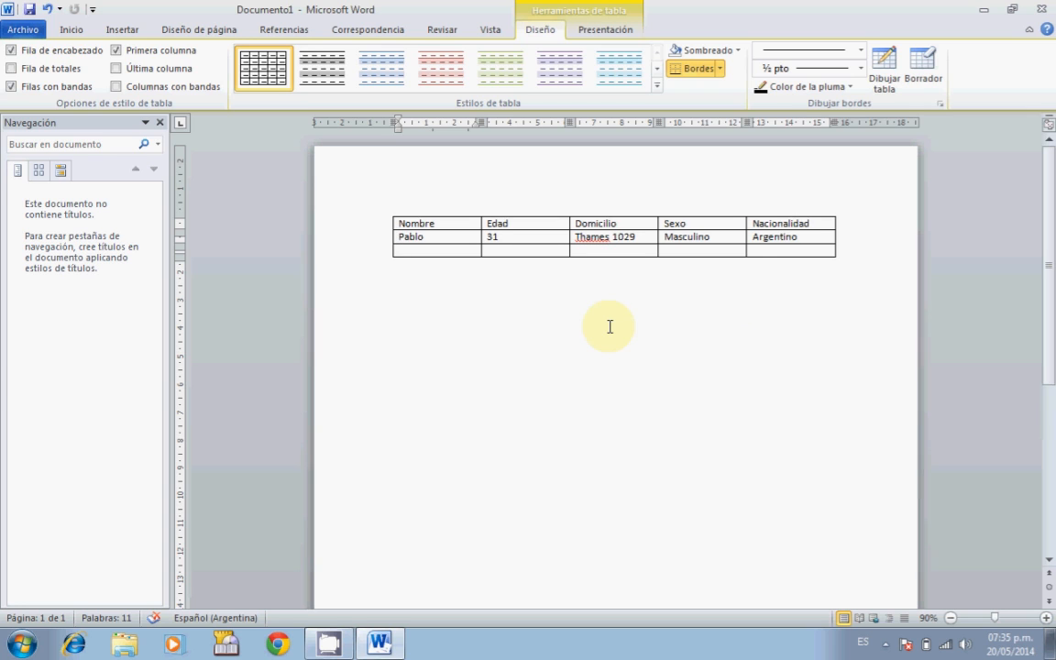
# Insert an empty row below the table's last row.
pyautogui.rightClick(824, 248)
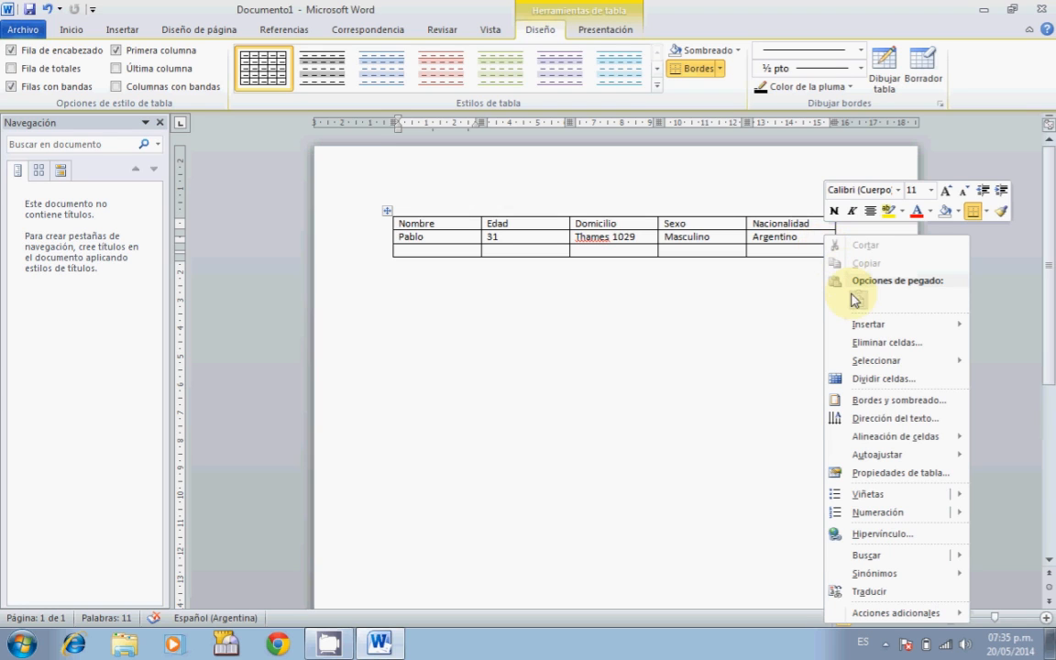
pyautogui.moveTo(871, 332)
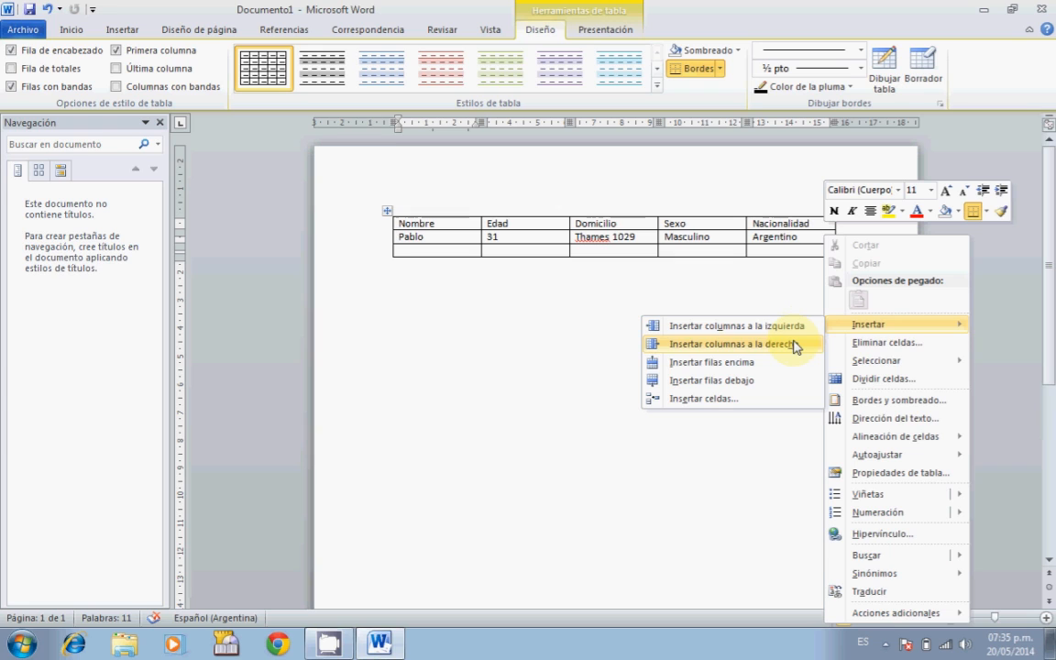
pyautogui.click(739, 380)
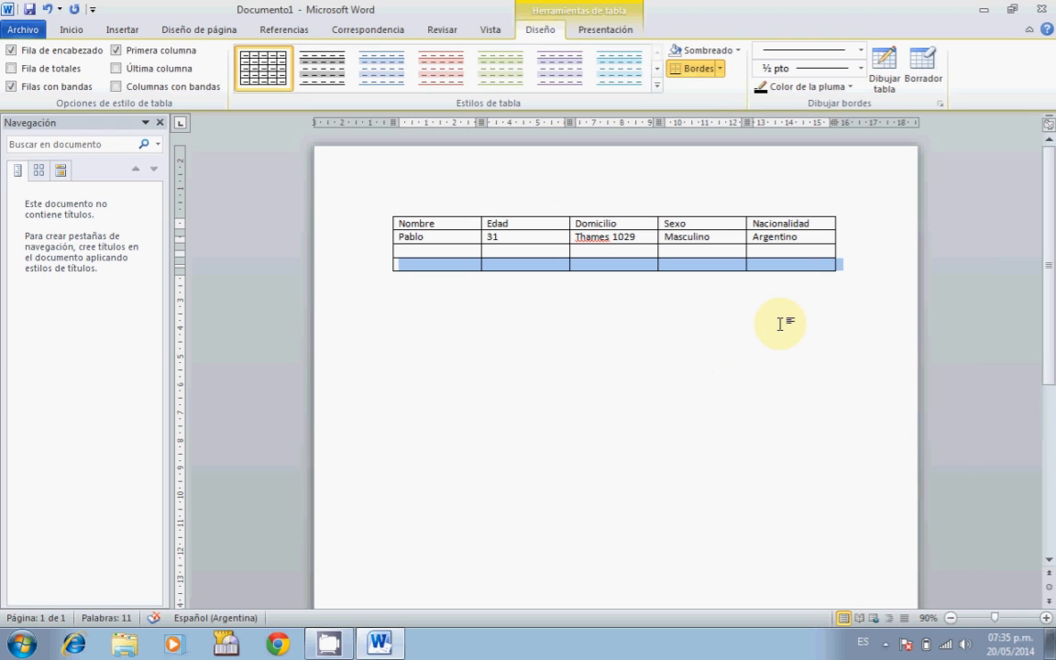
# Insert an empty row above the first person's data row.
pyautogui.click(808, 239)
pyautogui.rightClick(809, 239)
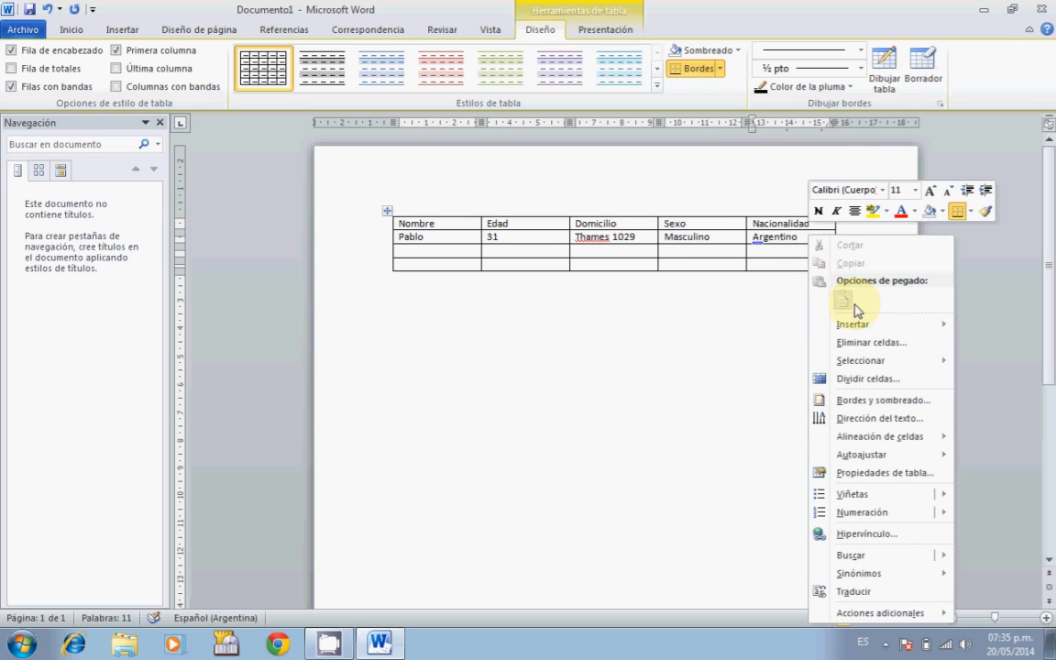
pyautogui.moveTo(780, 325)
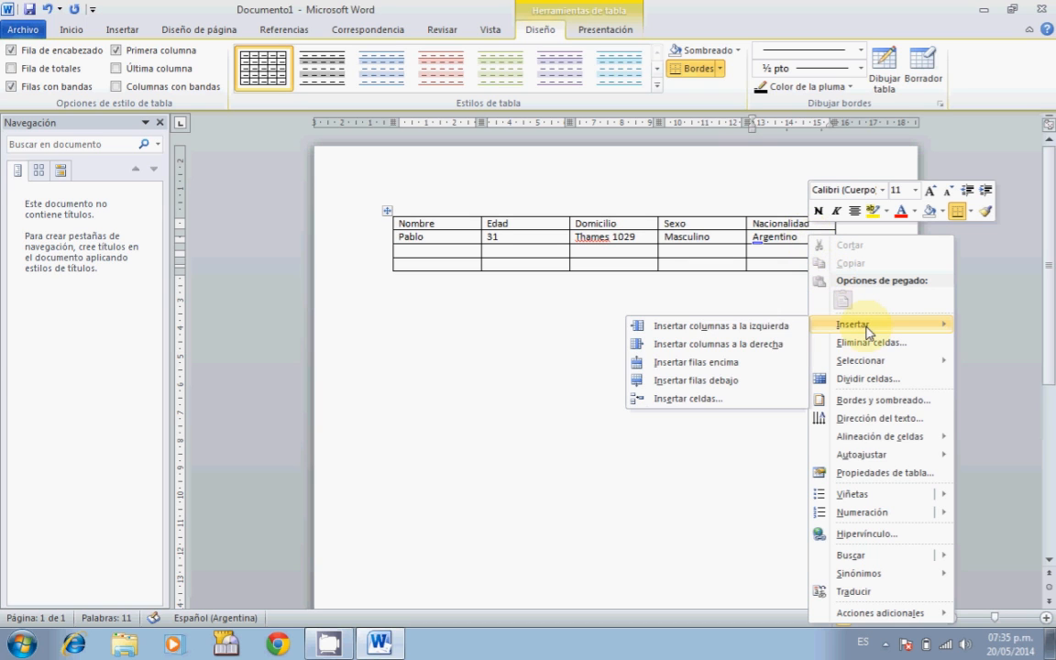
pyautogui.click(687, 363)
pyautogui.click(679, 237)
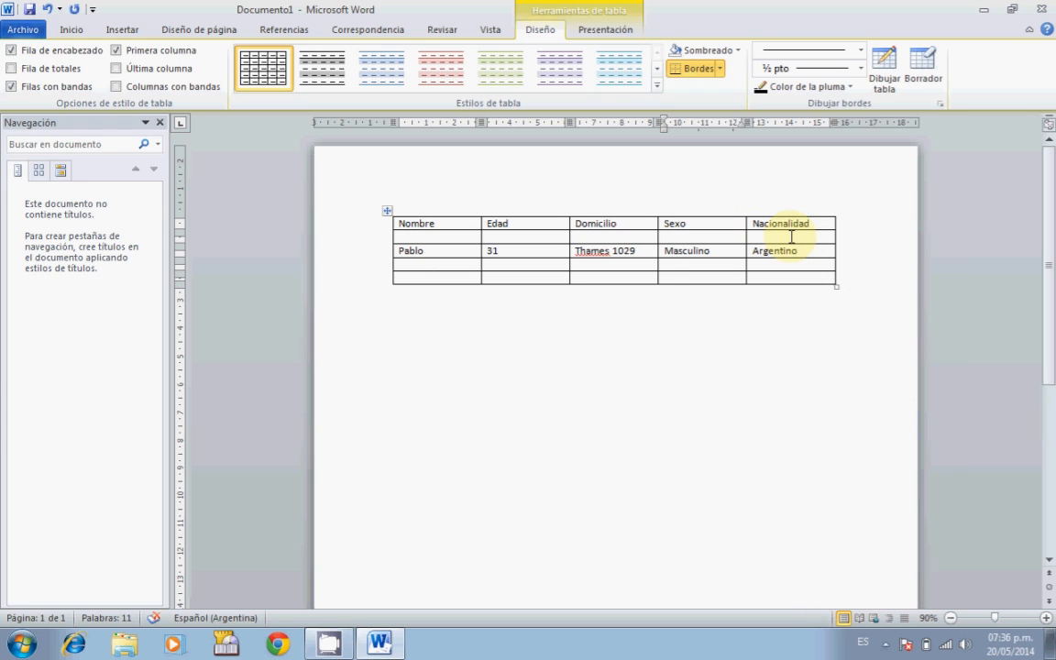
# Delete the entire empty row beneath the headers using Eliminar celdas.
pyautogui.rightClick(792, 236)
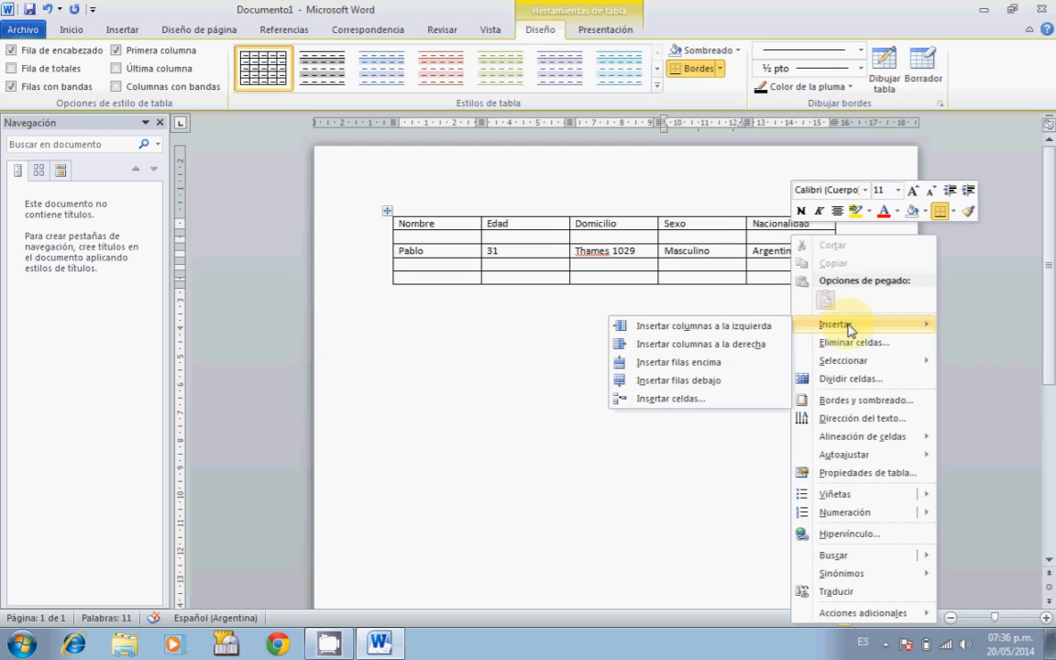
pyautogui.click(850, 344)
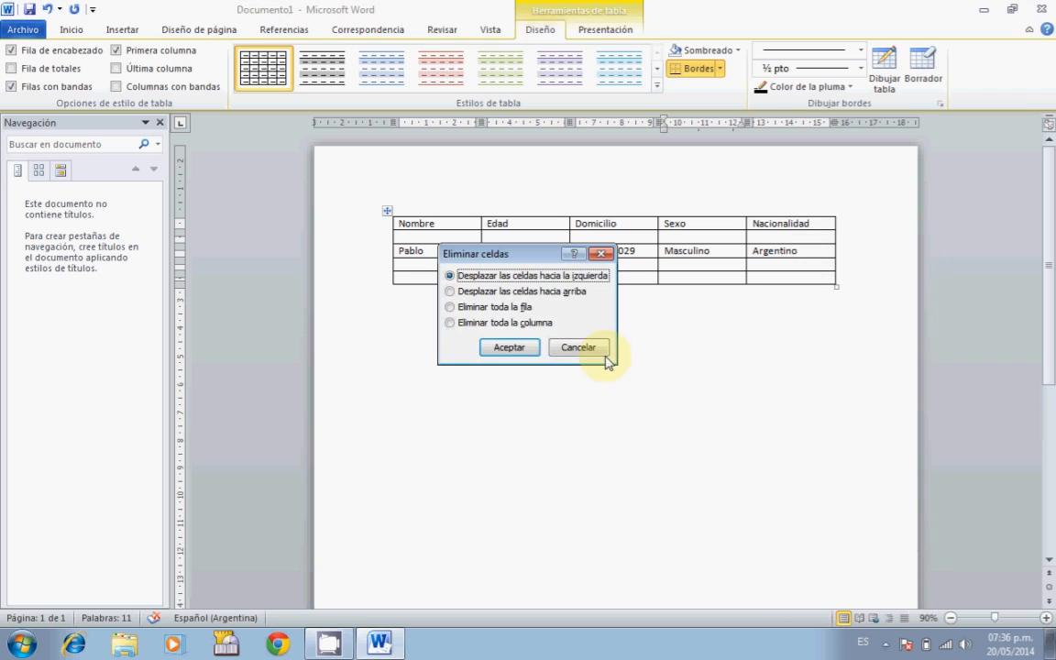
pyautogui.click(472, 307)
pyautogui.click(504, 348)
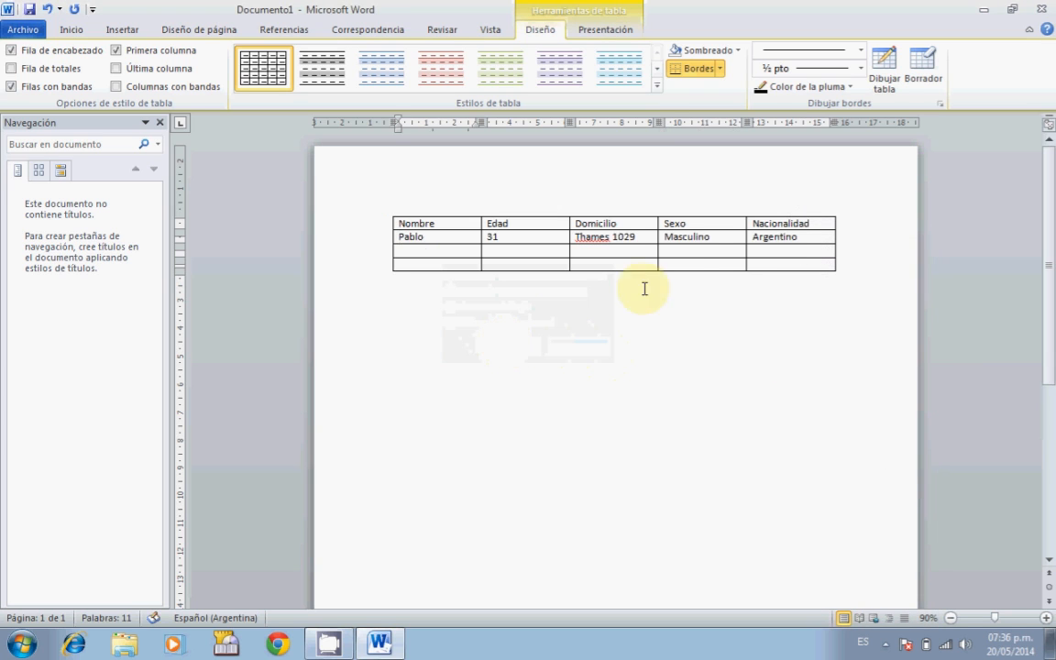
pyautogui.rightClick(815, 236)
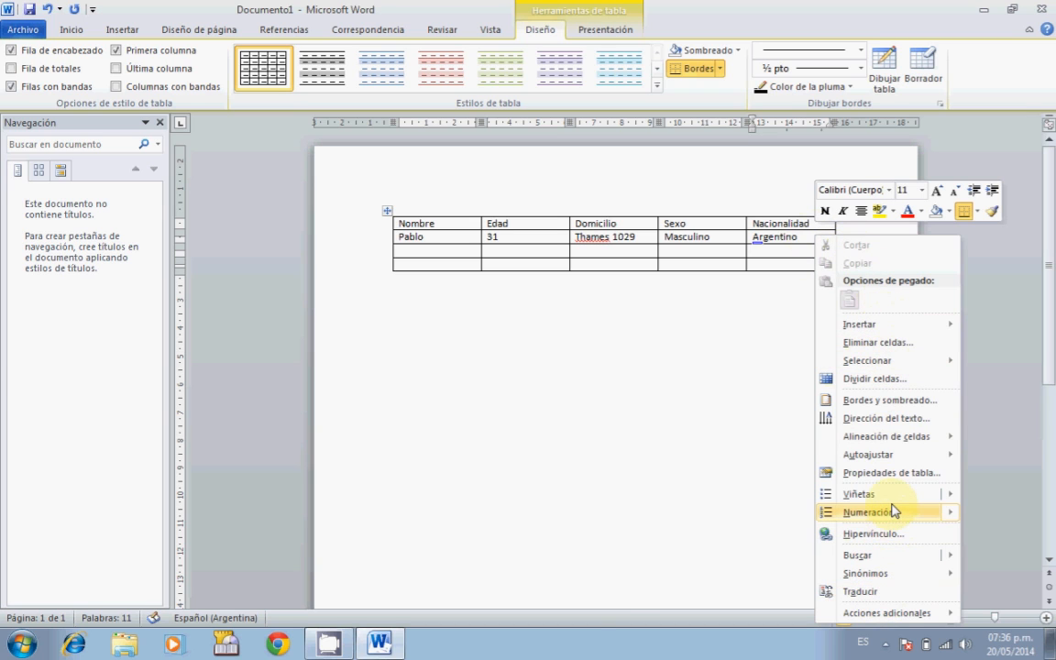
pyautogui.moveTo(865, 329)
pyautogui.moveTo(856, 455)
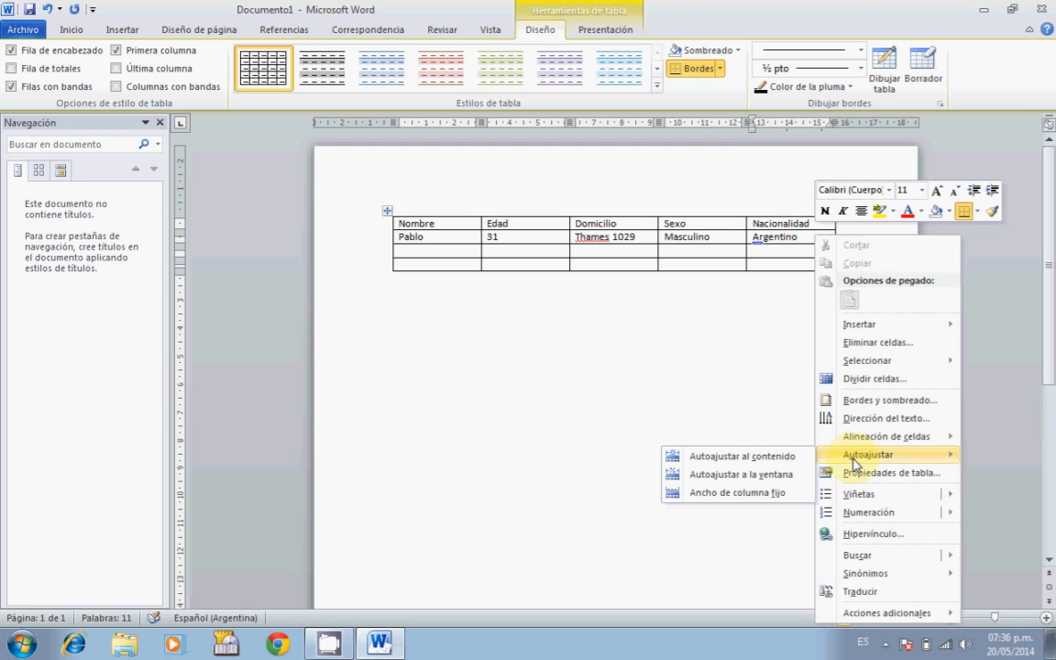
pyautogui.click(727, 463)
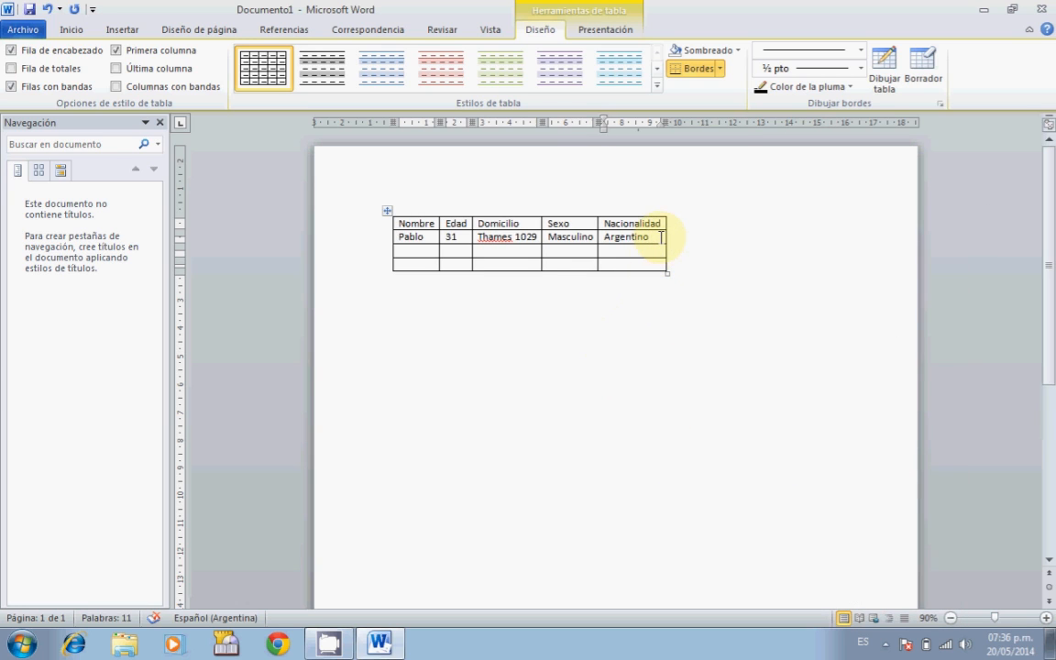
pyautogui.hotkey('ctrl', 'z')
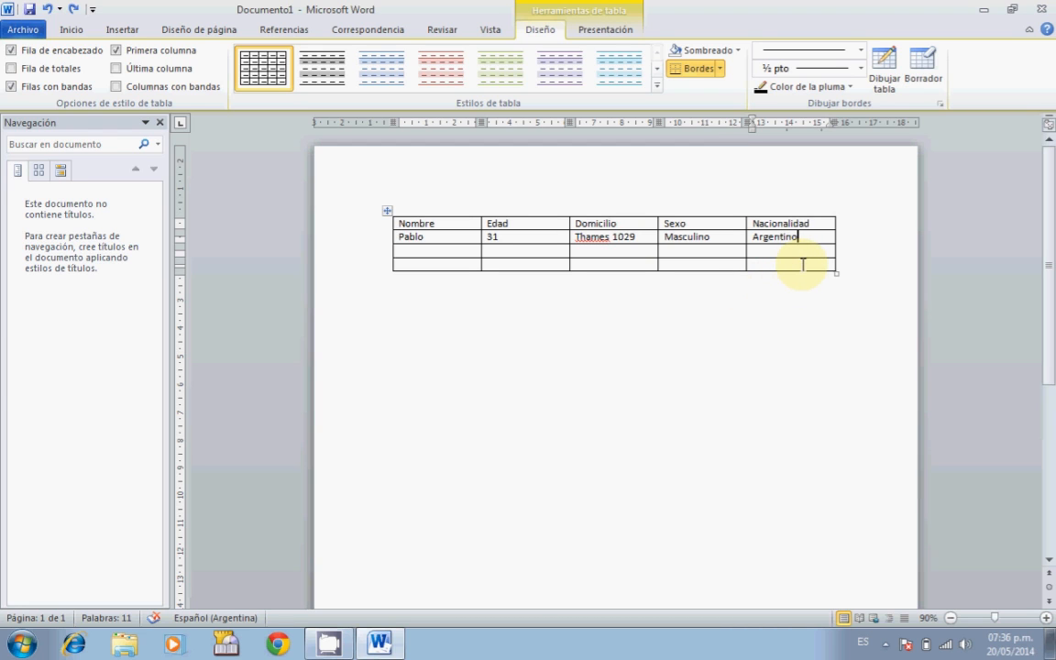
# Fill the third row with the second person's name, age 26, an address, masculino and argentino.
pyautogui.click(459, 256)
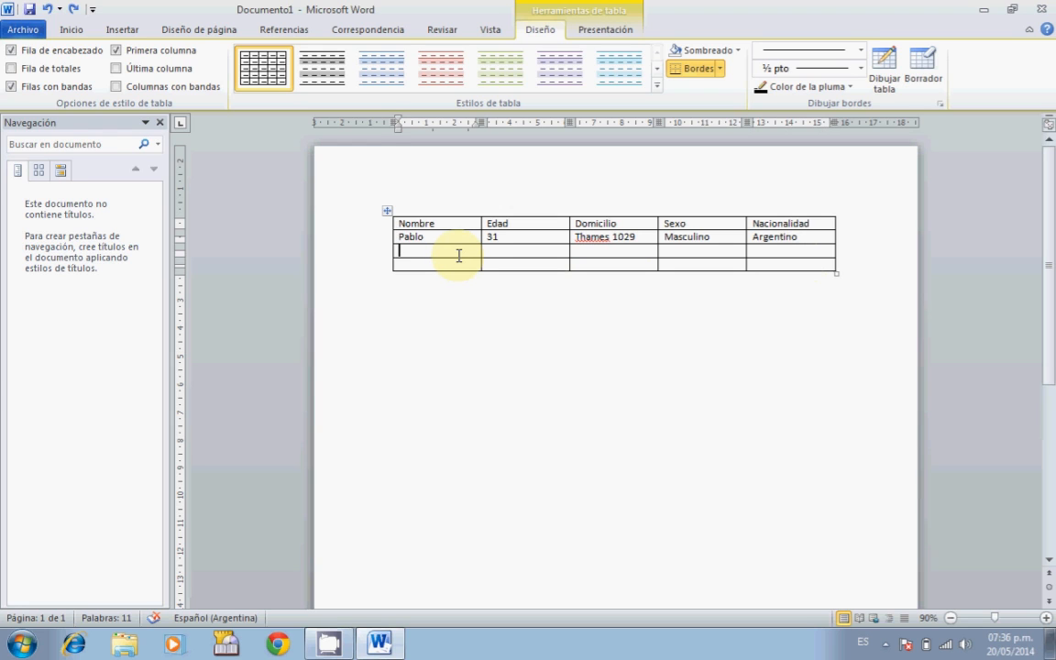
pyautogui.write('Jose')
pyautogui.press('Tab')
pyautogui.write('26')
pyautogui.press('Tab')
pyautogui.write('Domi 2')
pyautogui.press('Tab')
pyautogui.write('masculino')
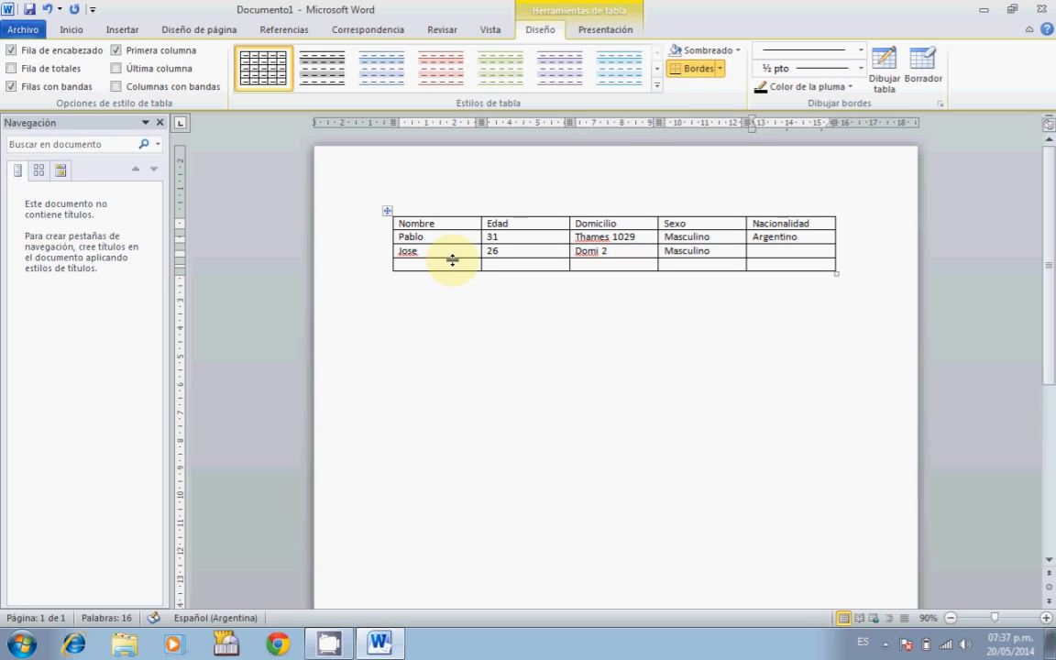
pyautogui.press('Tab')
pyautogui.write('arge')
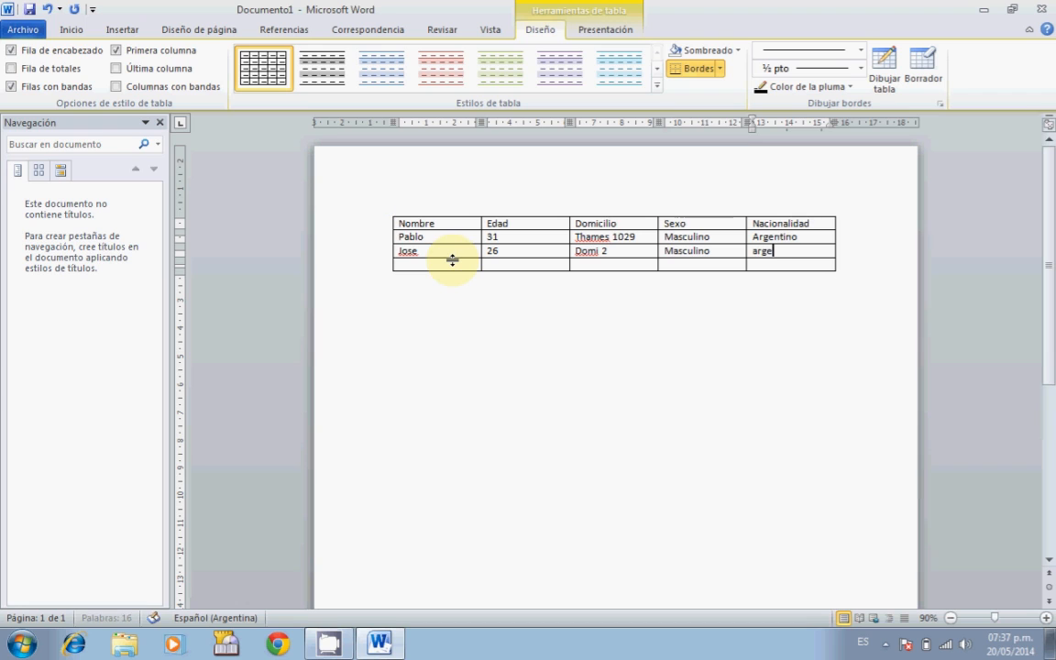
pyautogui.write('ntino')
pyautogui.press('Down')
pyautogui.press('Left')
pyautogui.press('Left')
pyautogui.press('Left')
pyautogui.press('Left')
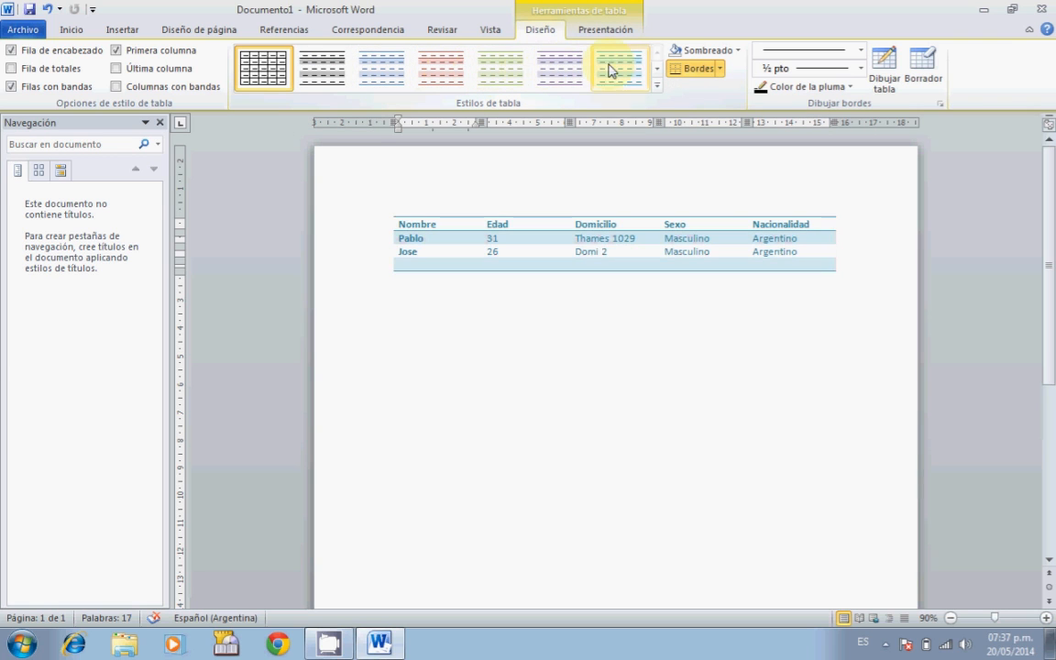
# Apply the Sombreado medio 2 - Énfasis 1 style from the Estilos de tabla gallery.
pyautogui.click(657, 69)
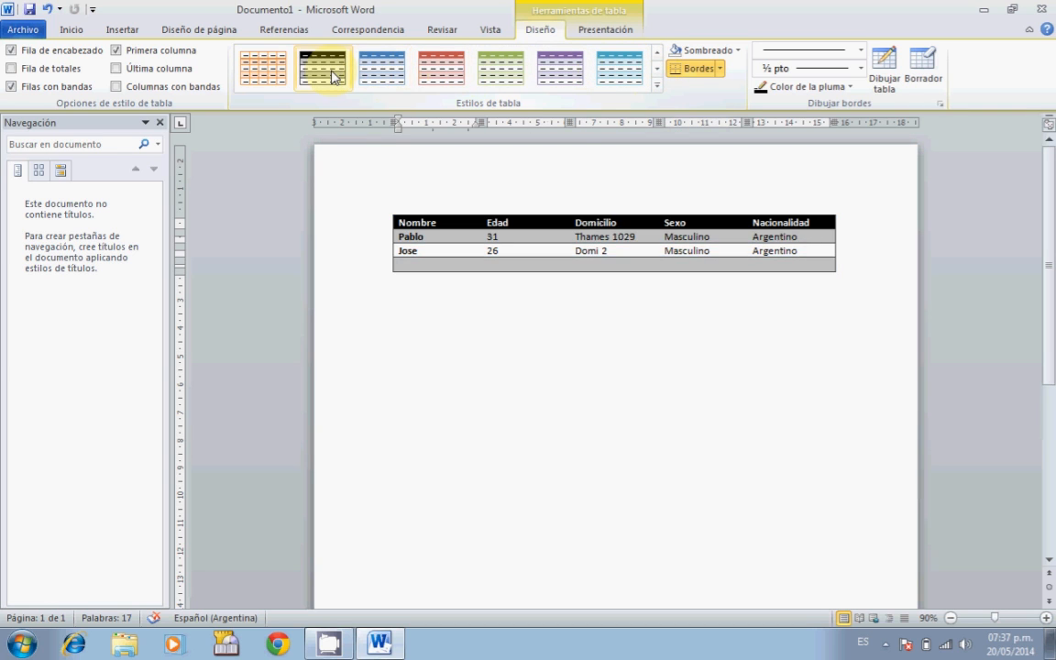
pyautogui.click(653, 66)
pyautogui.click(655, 66)
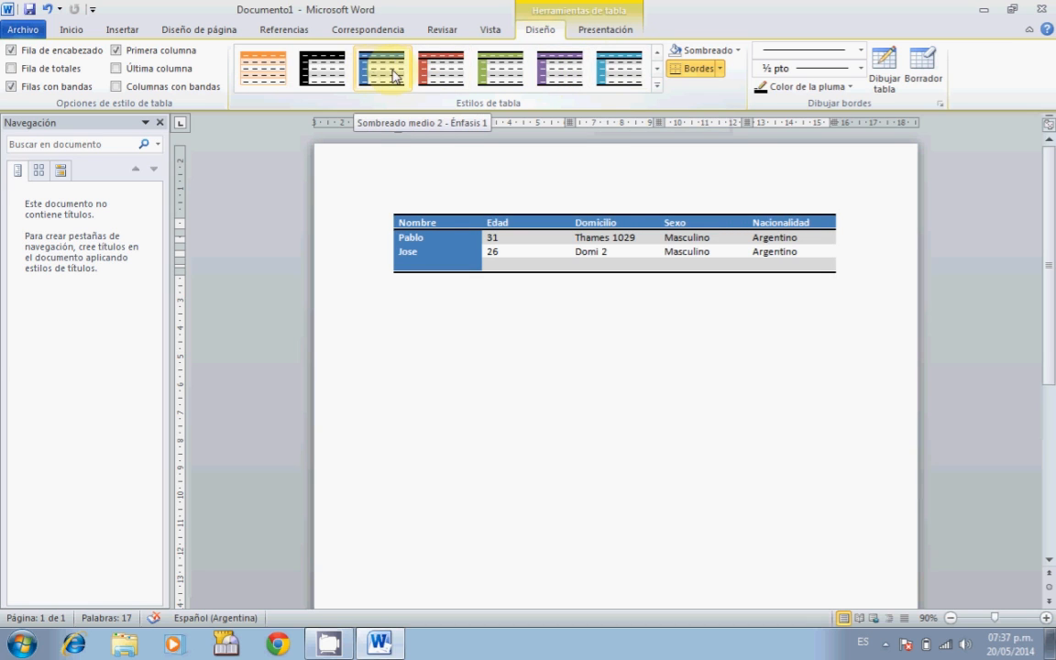
pyautogui.click(654, 70)
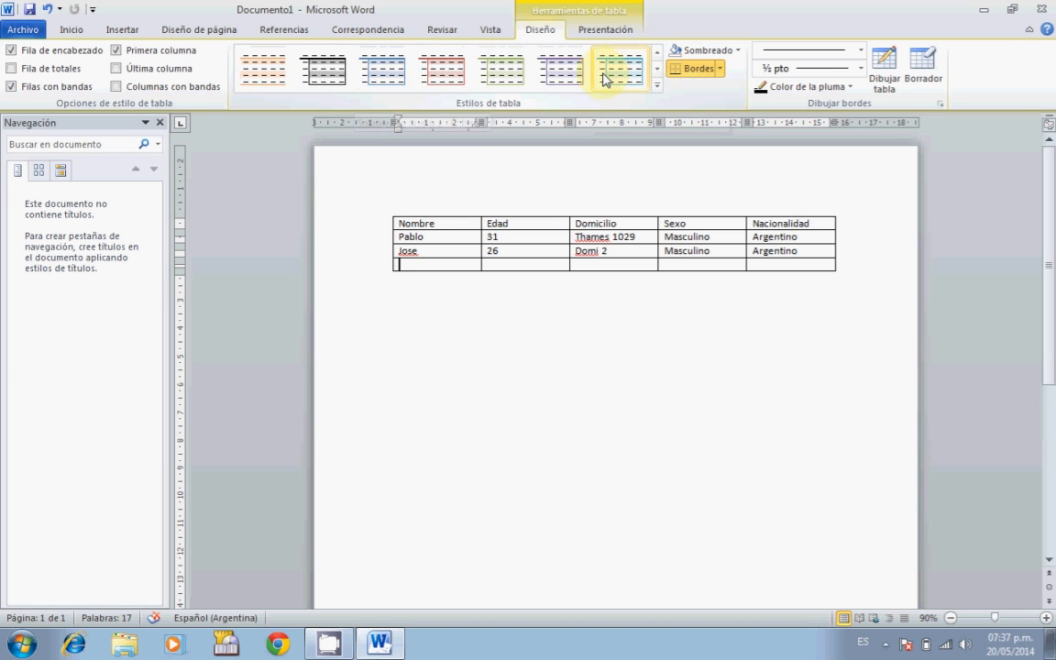
pyautogui.click(655, 71)
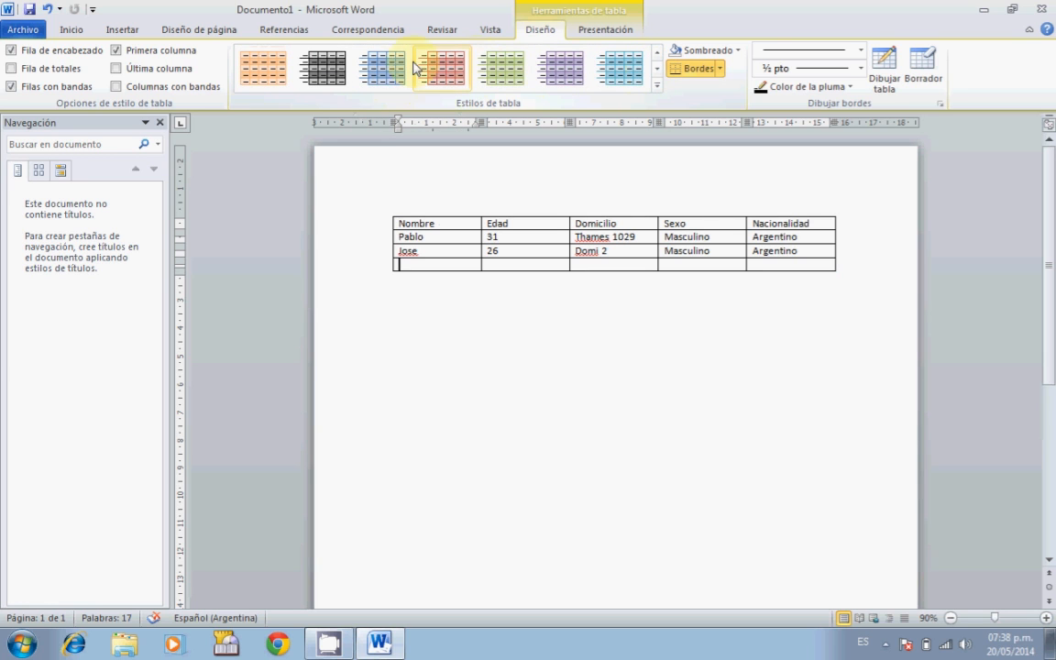
pyautogui.click(656, 52)
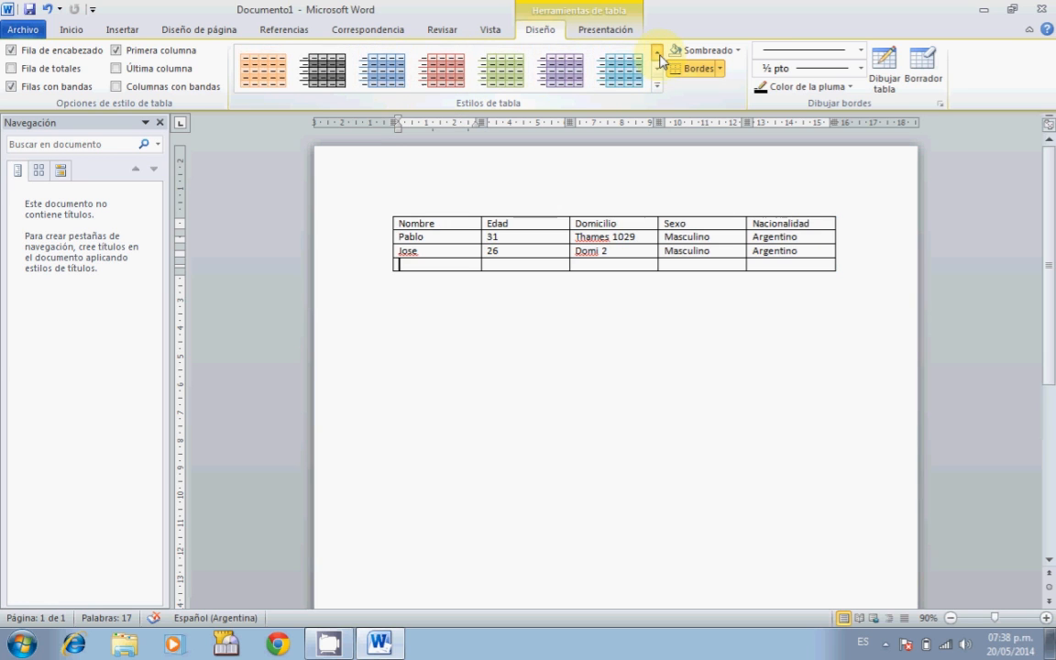
pyautogui.click(658, 56)
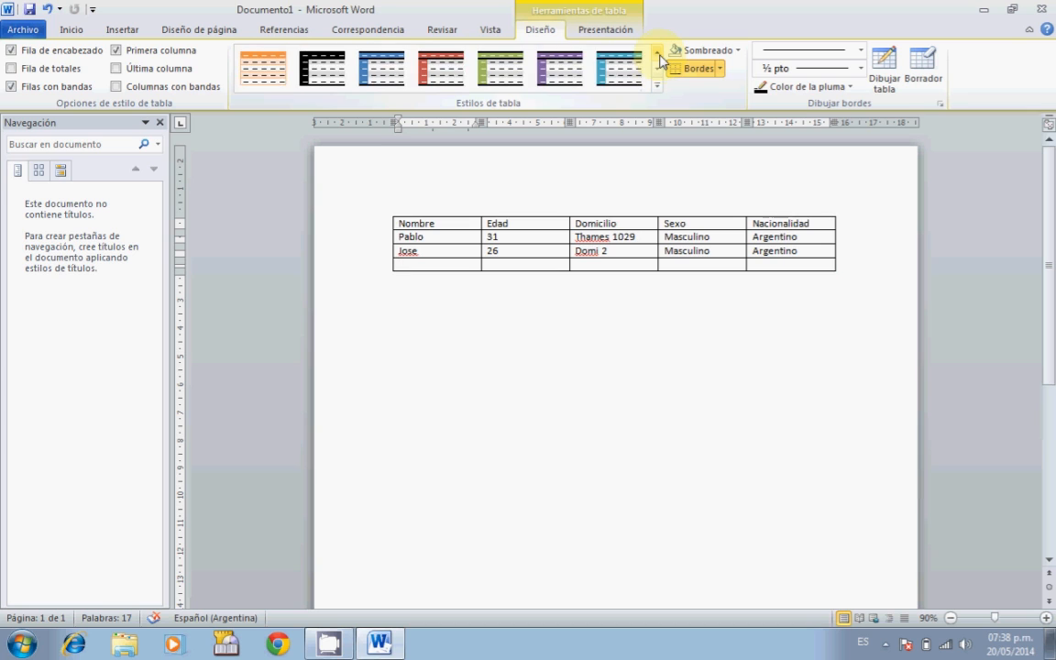
pyautogui.click(387, 83)
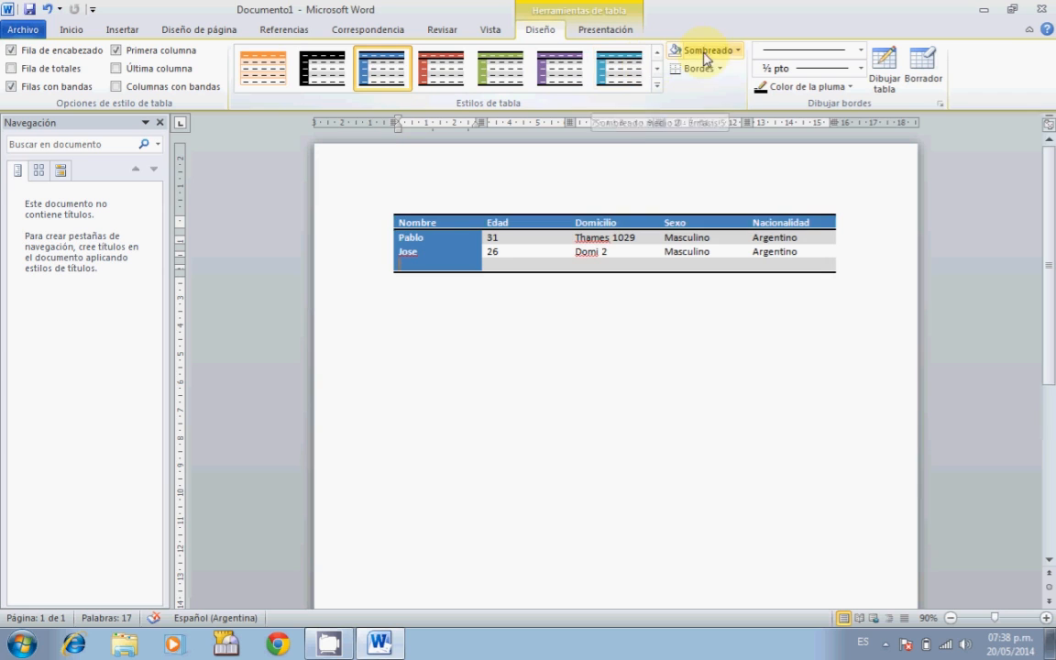
pyautogui.click(739, 51)
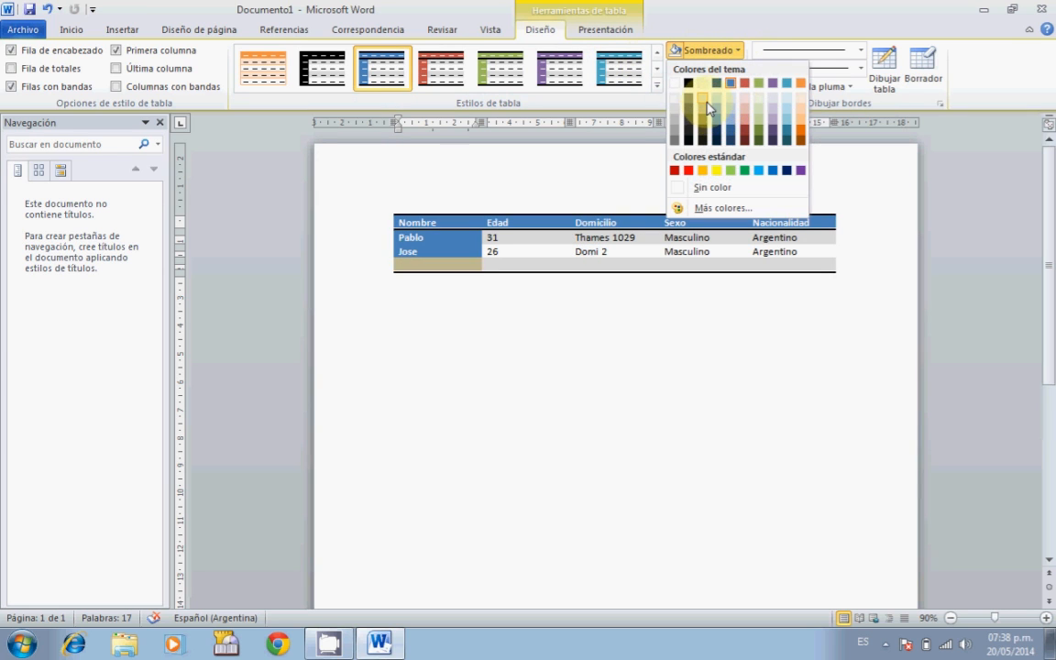
pyautogui.click(705, 47)
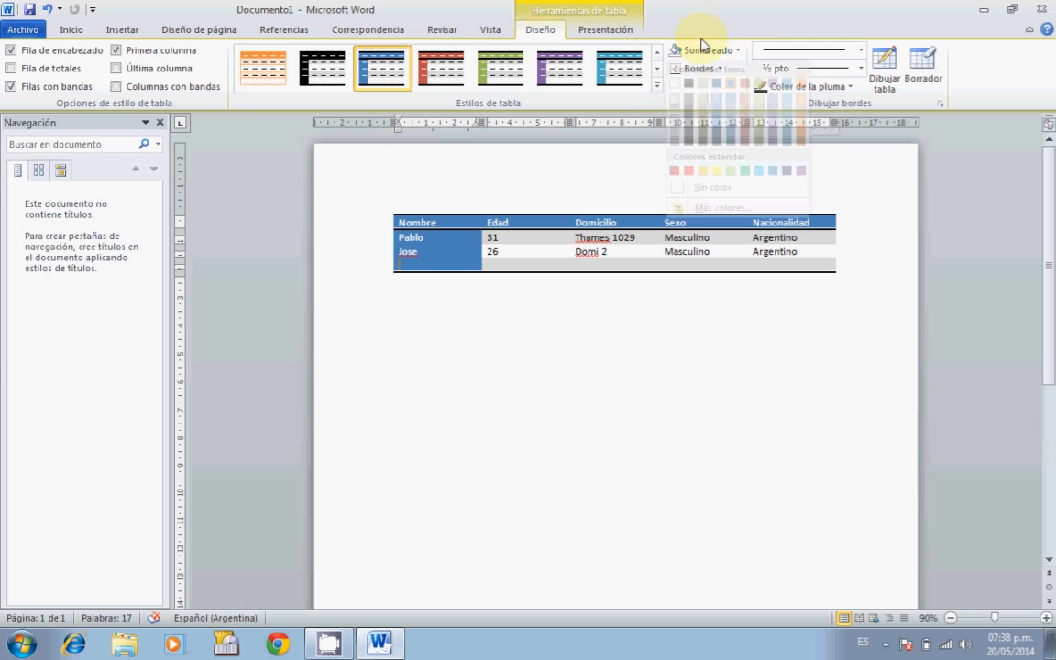
pyautogui.click(721, 69)
pyautogui.click(712, 183)
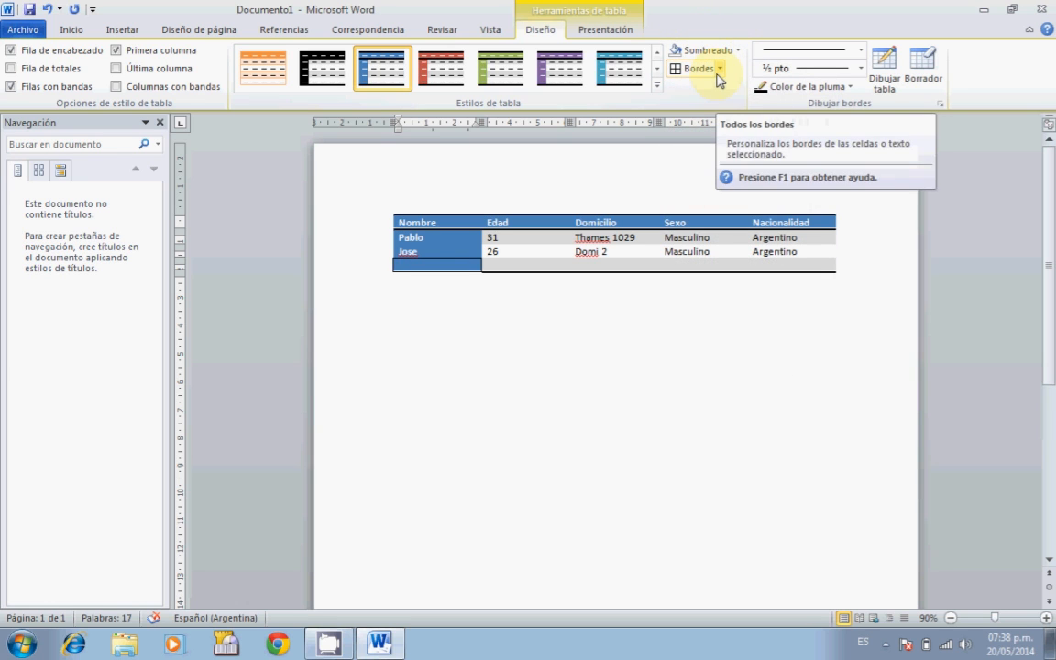
pyautogui.moveTo(389, 211)
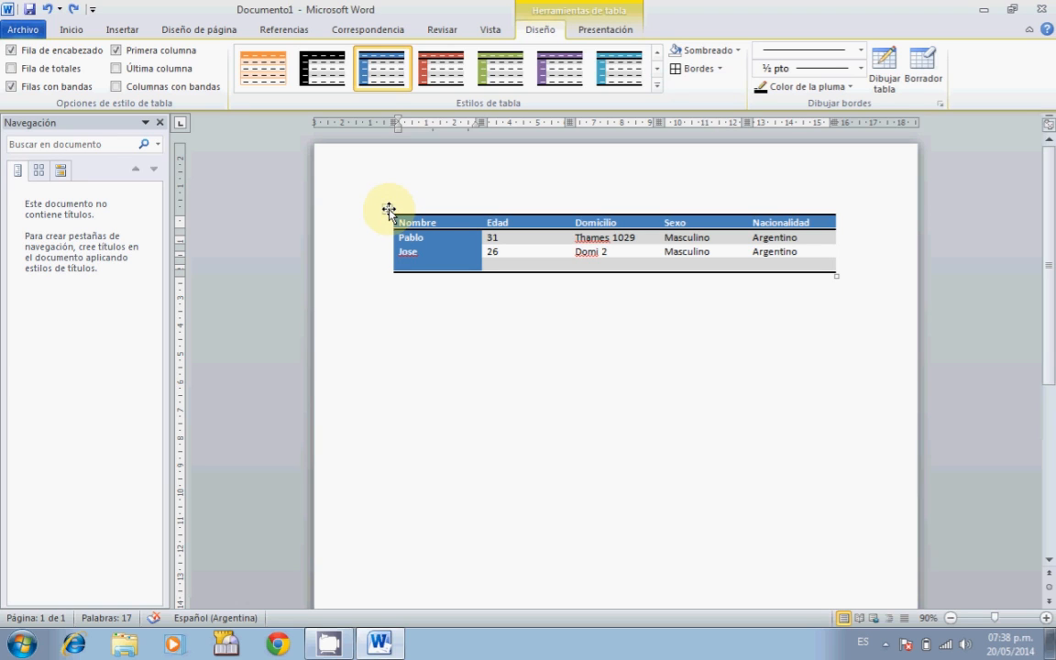
# Select the whole table and give every cell borders with Todos los bordes.
pyautogui.click(389, 211)
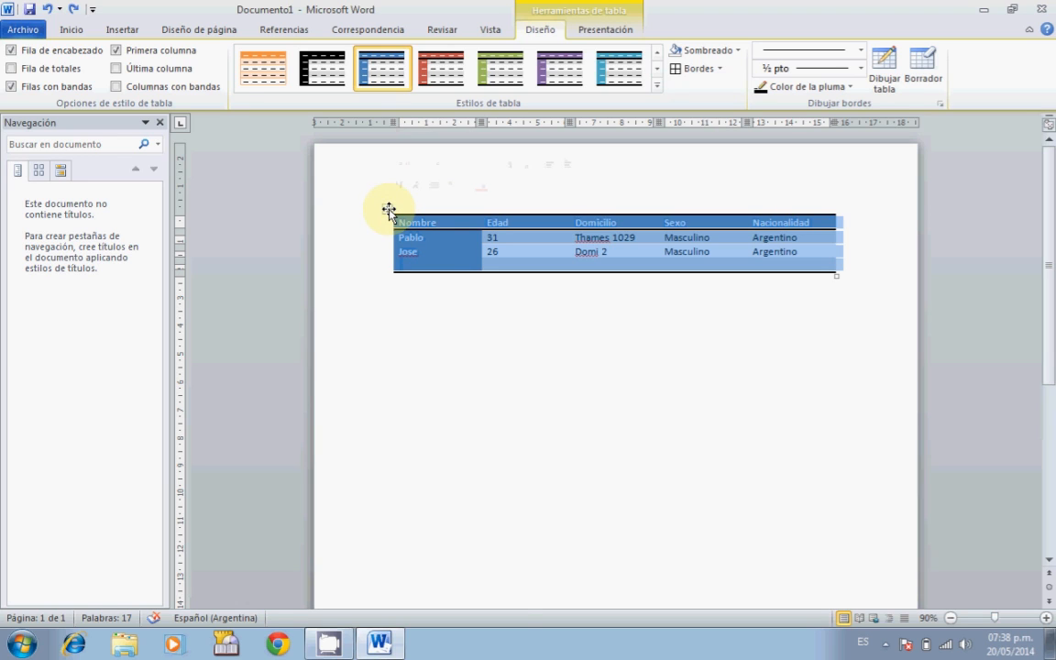
pyautogui.moveTo(389, 211)
pyautogui.mouseDown()
pyautogui.moveTo(367, 183)
pyautogui.moveTo(391, 206)
pyautogui.mouseUp()
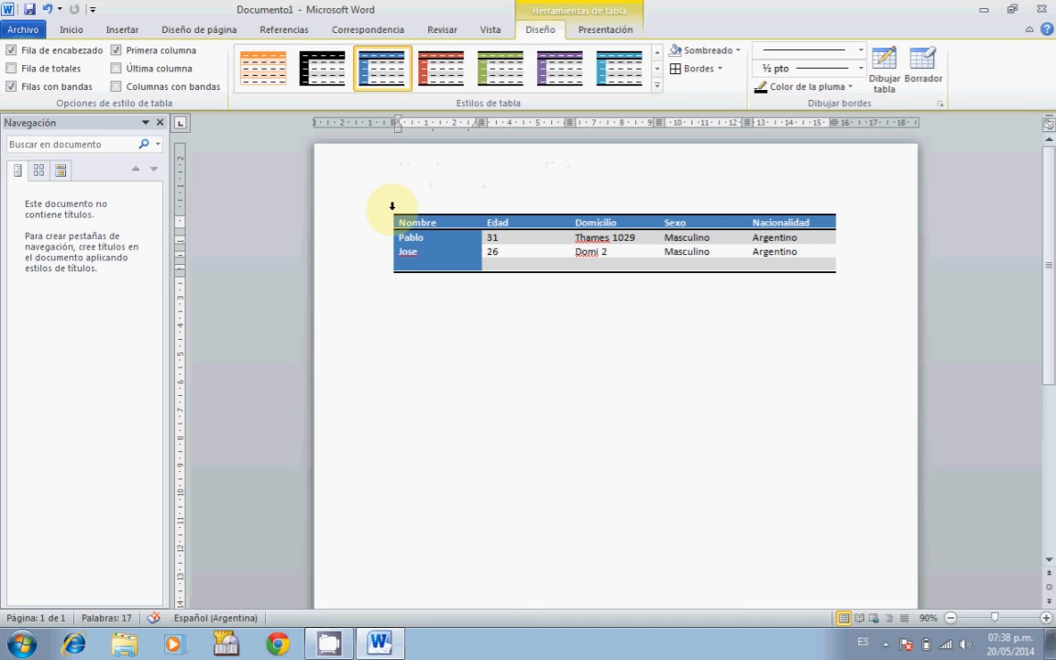
pyautogui.click(388, 212)
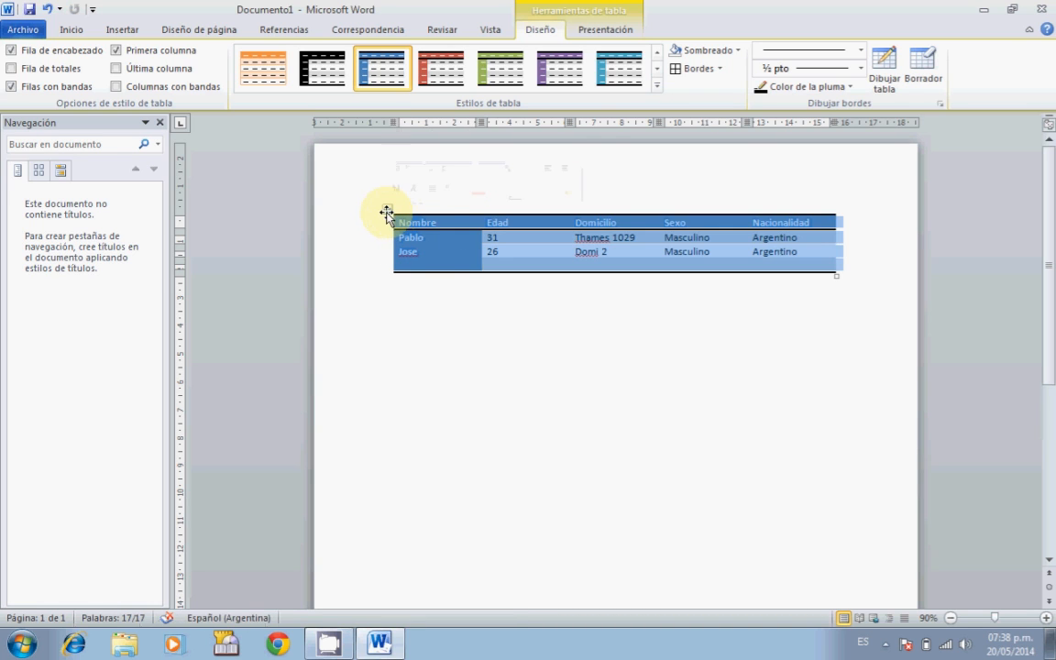
pyautogui.click(692, 71)
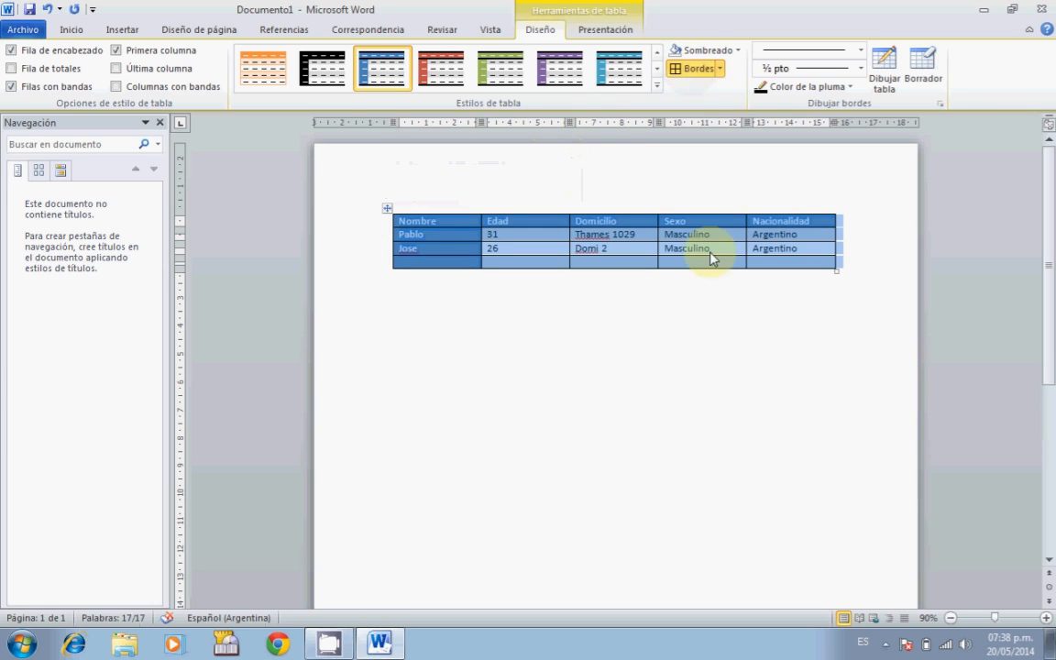
pyautogui.click(726, 302)
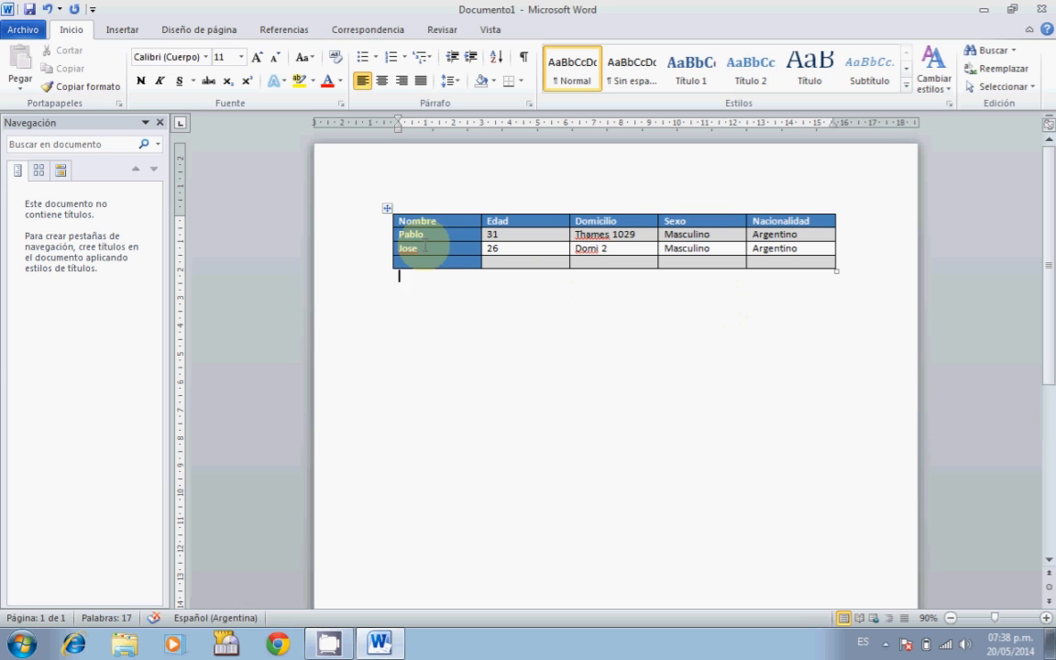
# Place the caret in the first cell of the table's last row.
pyautogui.click(388, 208)
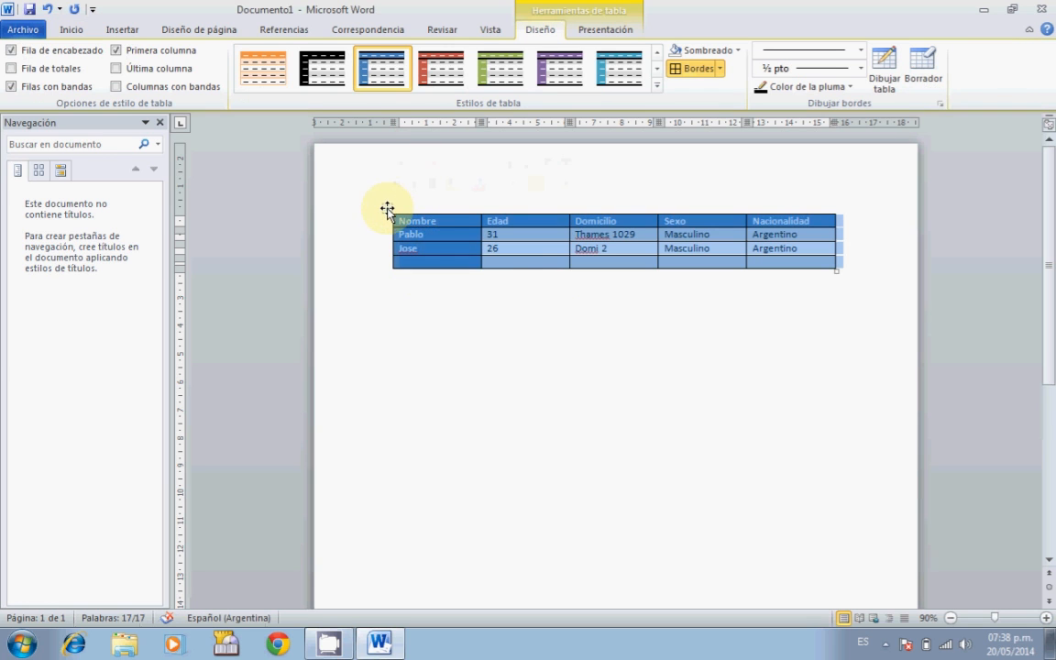
pyautogui.click(568, 293)
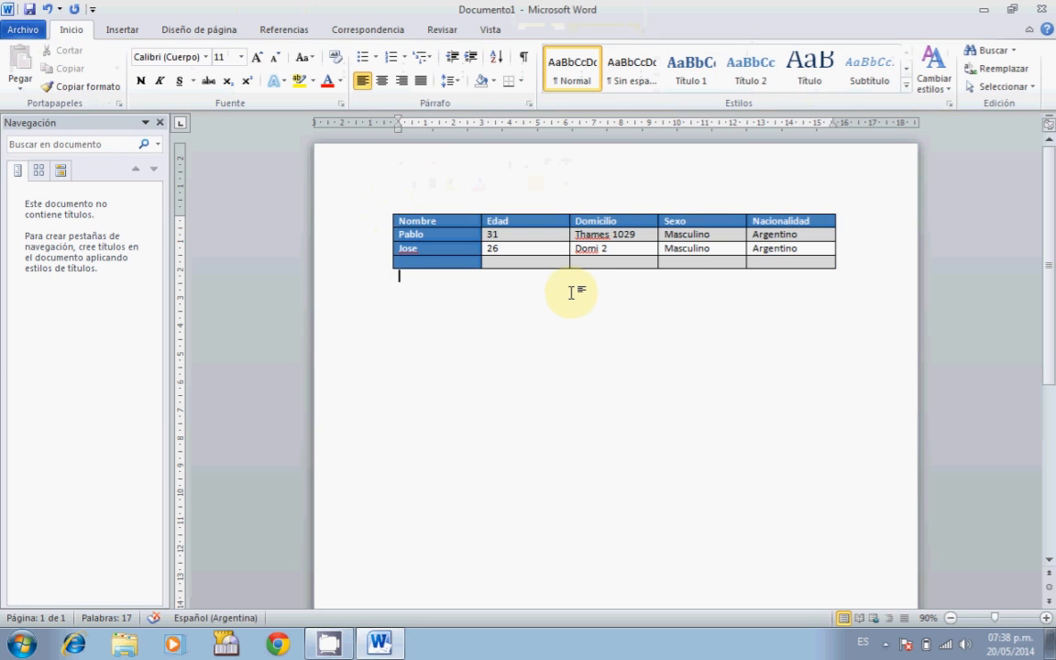
pyautogui.click(457, 260)
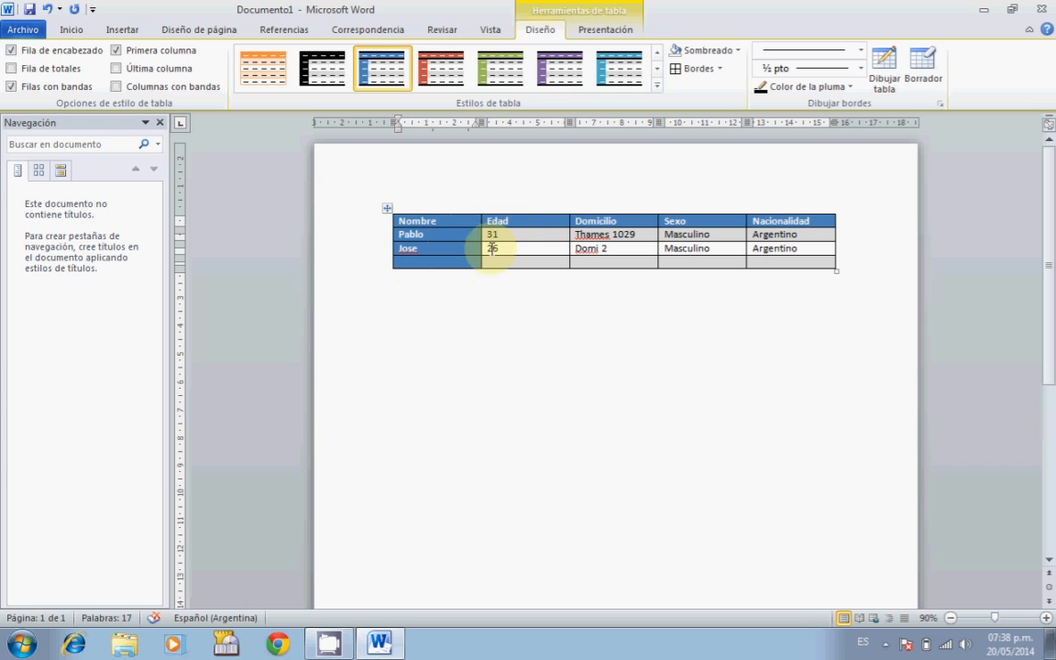
pyautogui.click(466, 265)
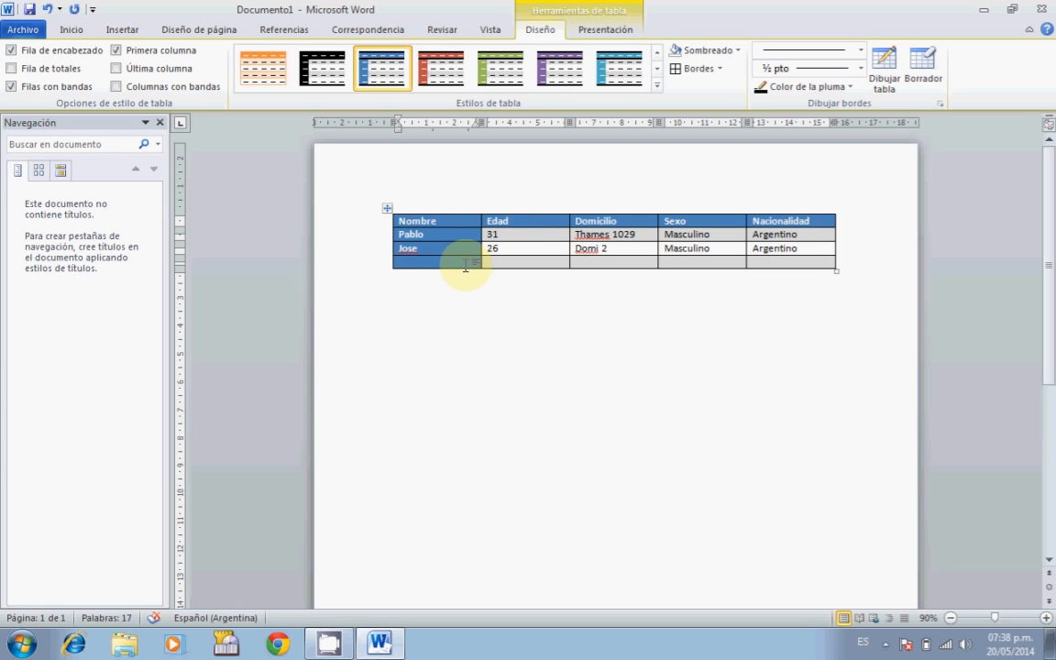